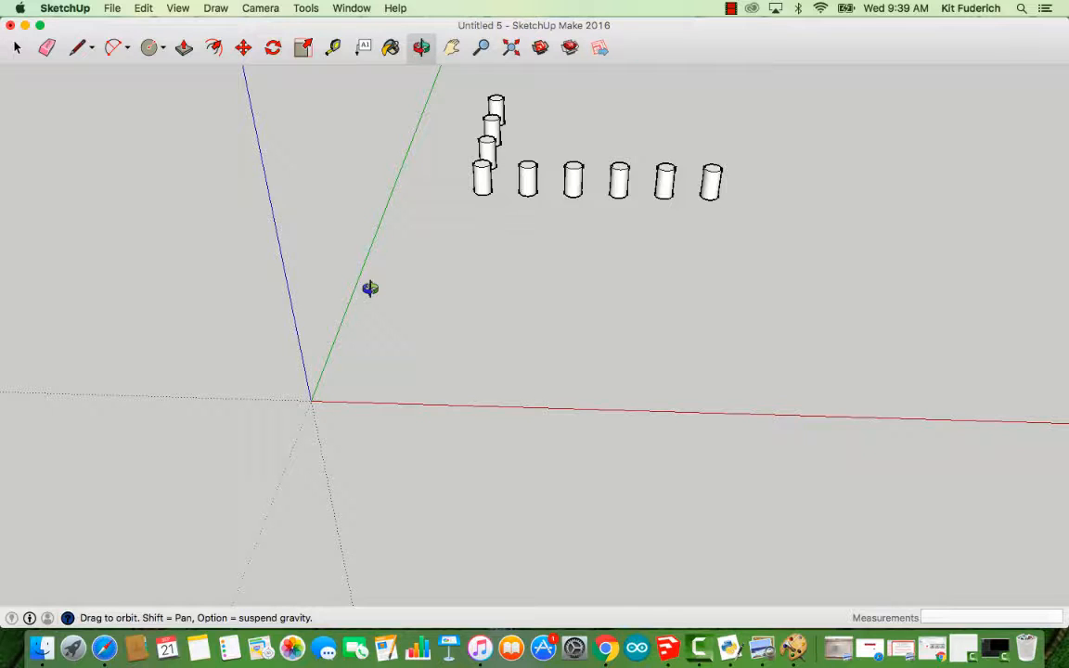
# Draw a rectangle about 9381 mm by 6808 mm on the ground, starting at the origin.
pyautogui.moveTo(388, 310); pyautogui.dragTo(413, 277)
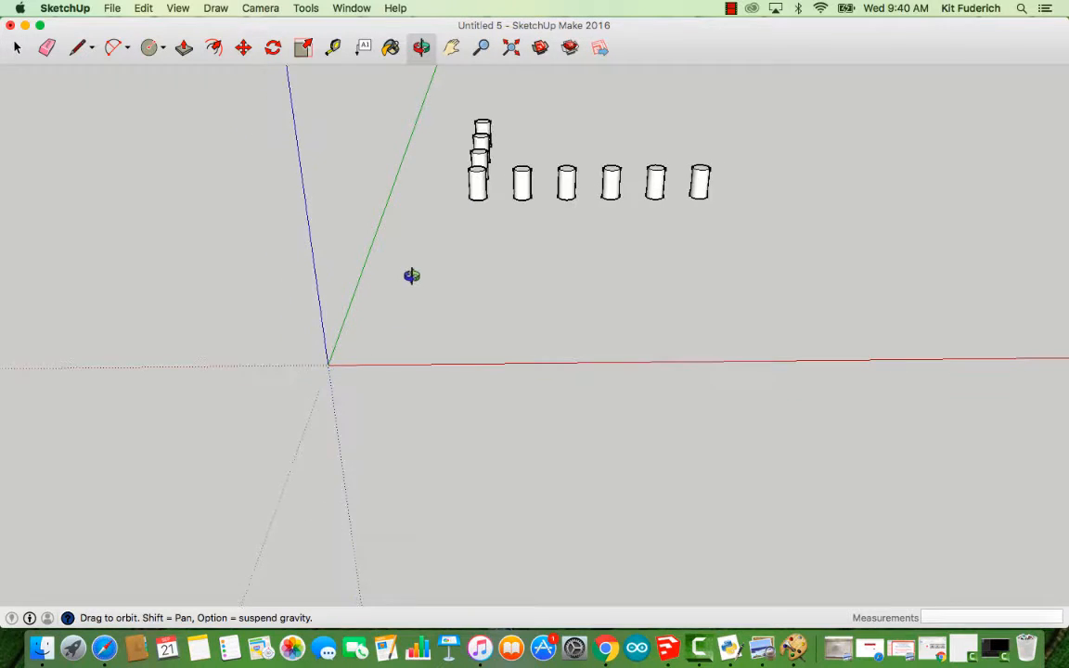
pyautogui.click(163, 52)
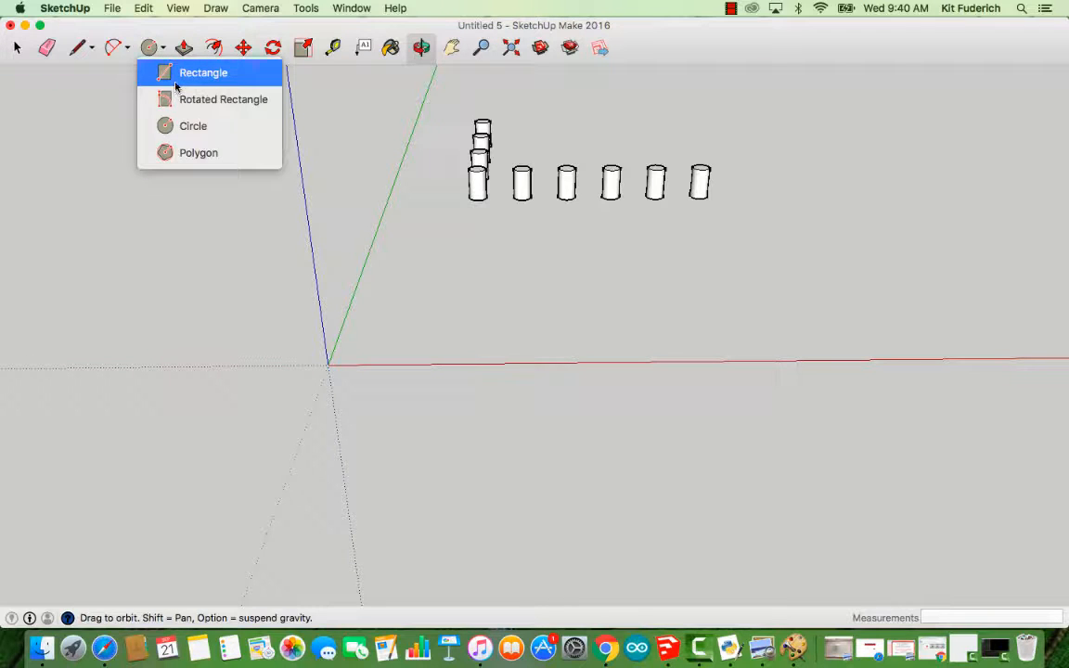
pyautogui.click(176, 74)
pyautogui.click(330, 363)
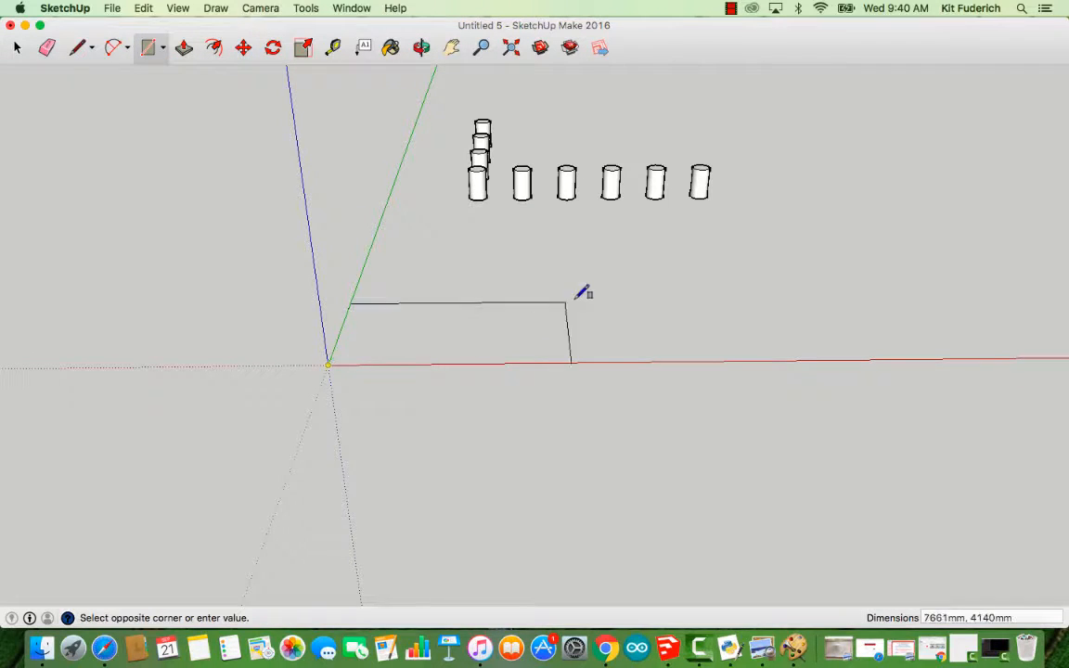
pyautogui.click(607, 270)
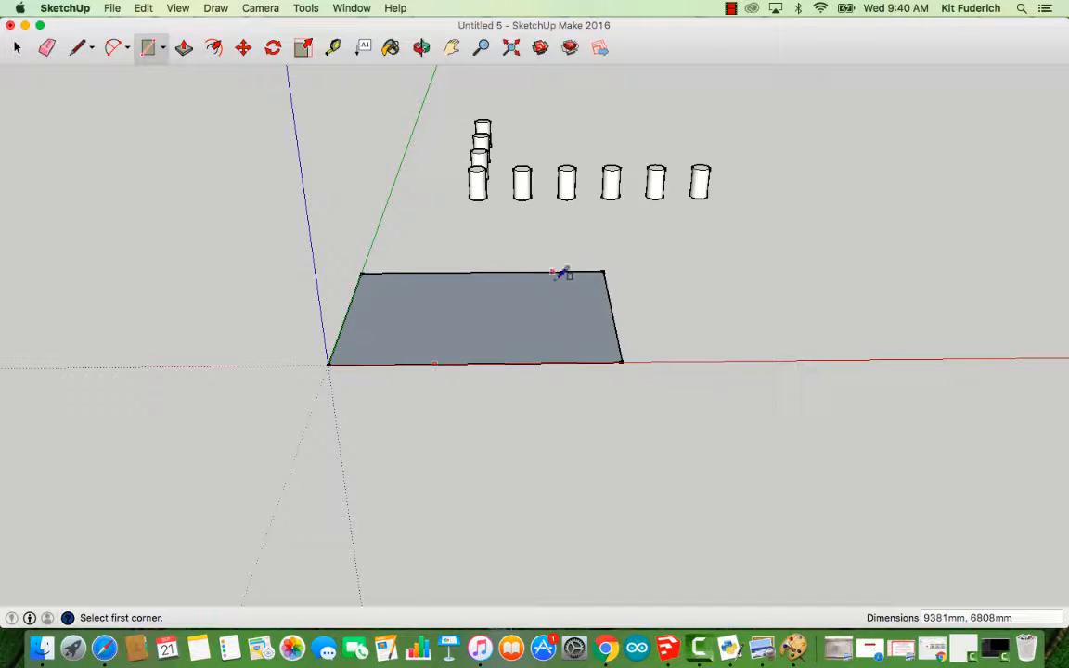
# Extrude the rectangle upward with Push/Pull into a box about 4571 mm high.
pyautogui.click(184, 47)
pyautogui.click(469, 277)
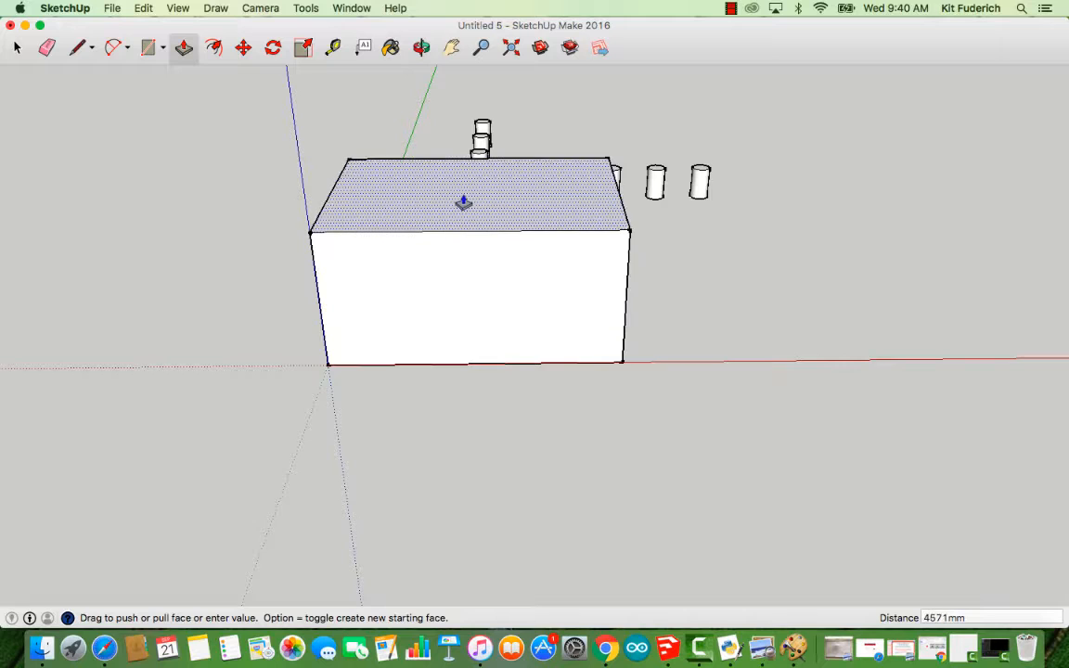
pyautogui.click(464, 206)
# Draw the first stair profile on the box's front face: a riser about 410 mm high from the origin and a short horizontal tread.
pyautogui.click(422, 46)
pyautogui.moveTo(465, 275); pyautogui.dragTo(489, 215)
pyautogui.scroll(6, 356, 314)
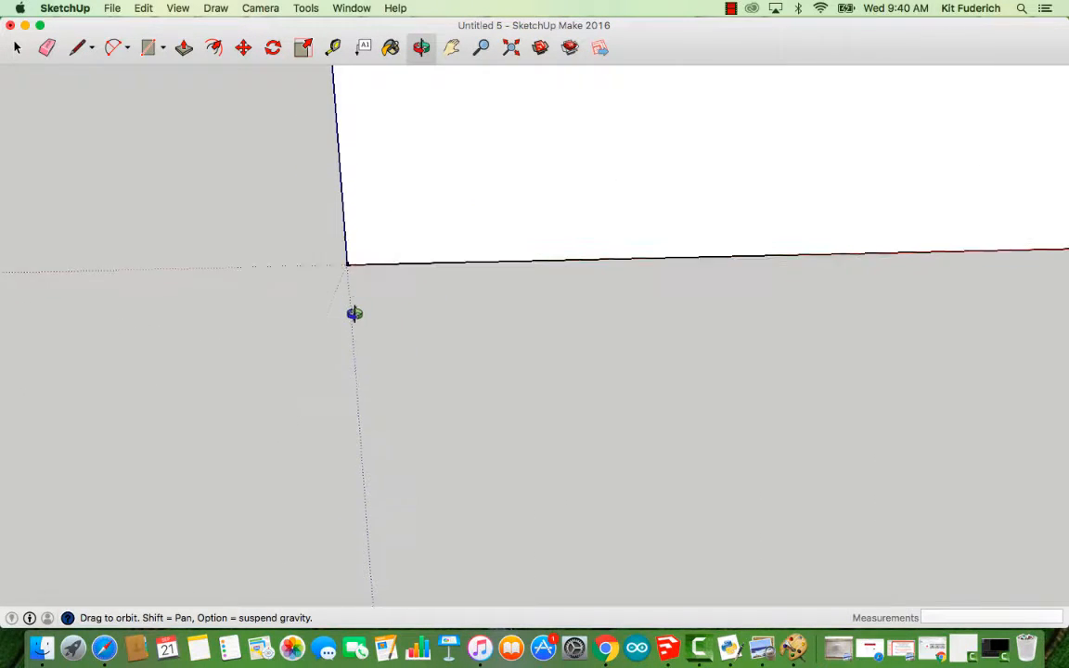
pyautogui.moveTo(356, 314)
pyautogui.mouseDown()
pyautogui.moveTo(377, 363)
pyautogui.moveTo(334, 352)
pyautogui.moveTo(340, 329)
pyautogui.mouseUp()
pyautogui.scroll(-3, 346, 358)
pyautogui.click(77, 47)
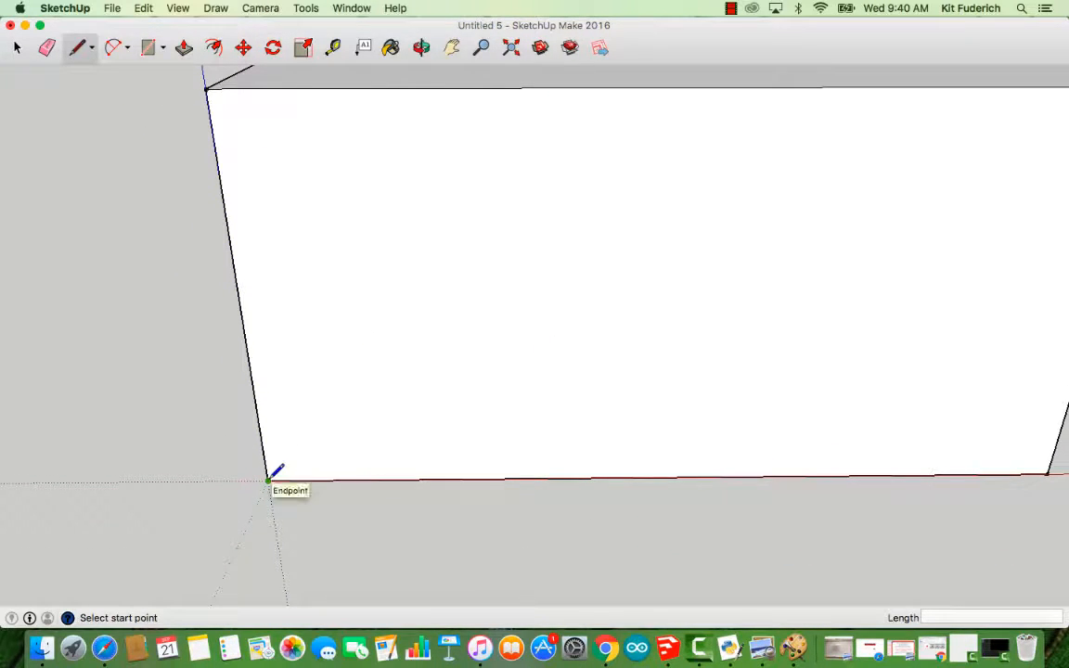
pyautogui.click(268, 480)
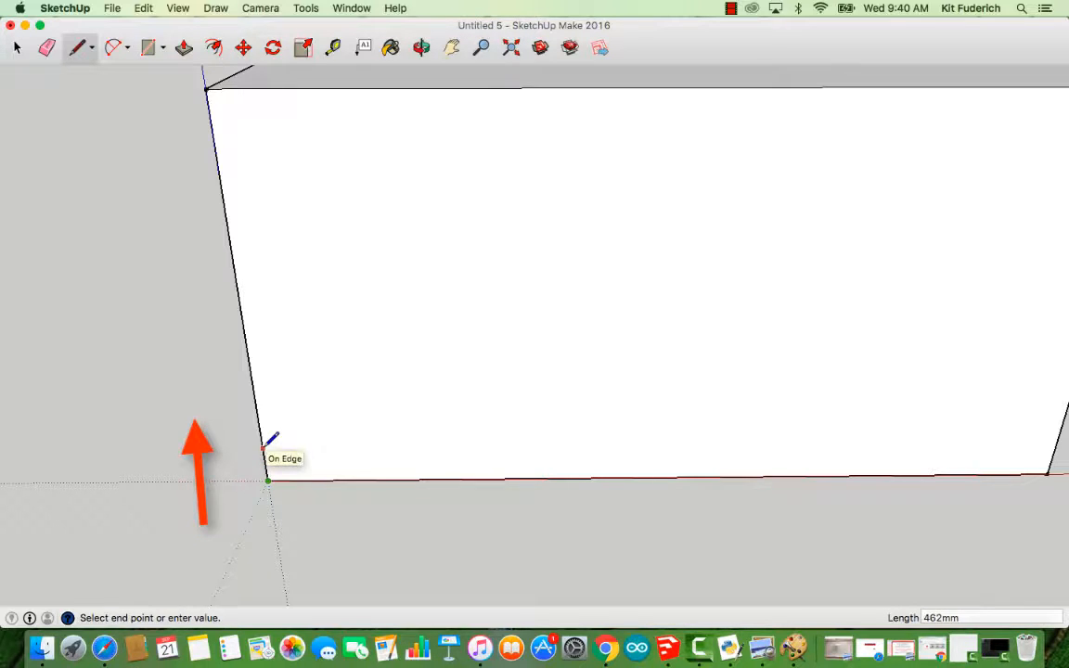
pyautogui.click(263, 452)
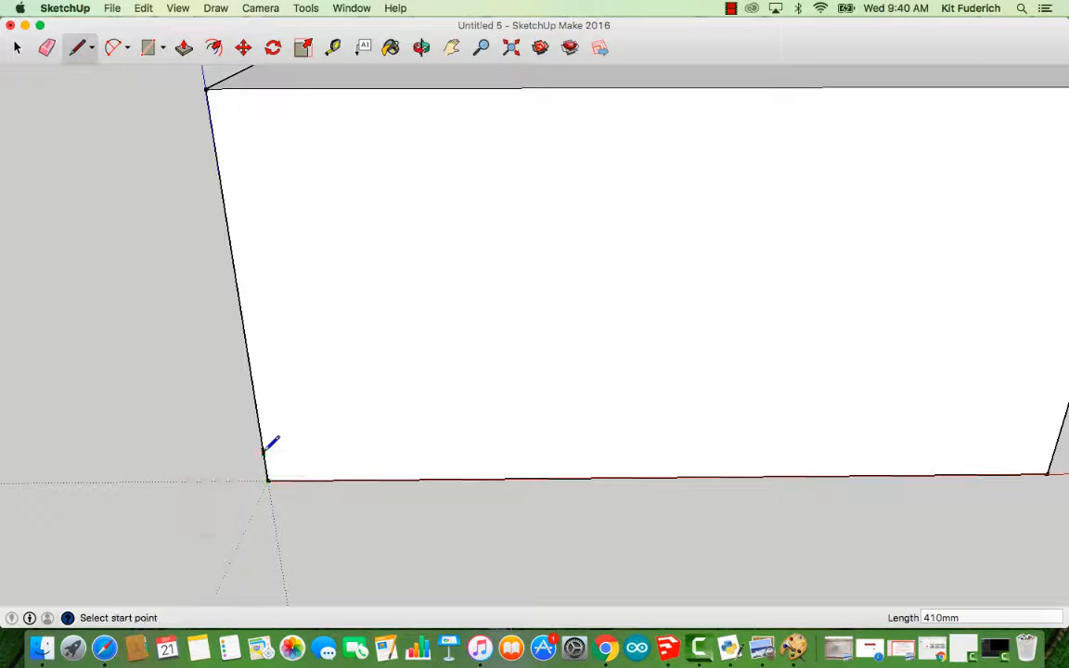
pyautogui.click(316, 450)
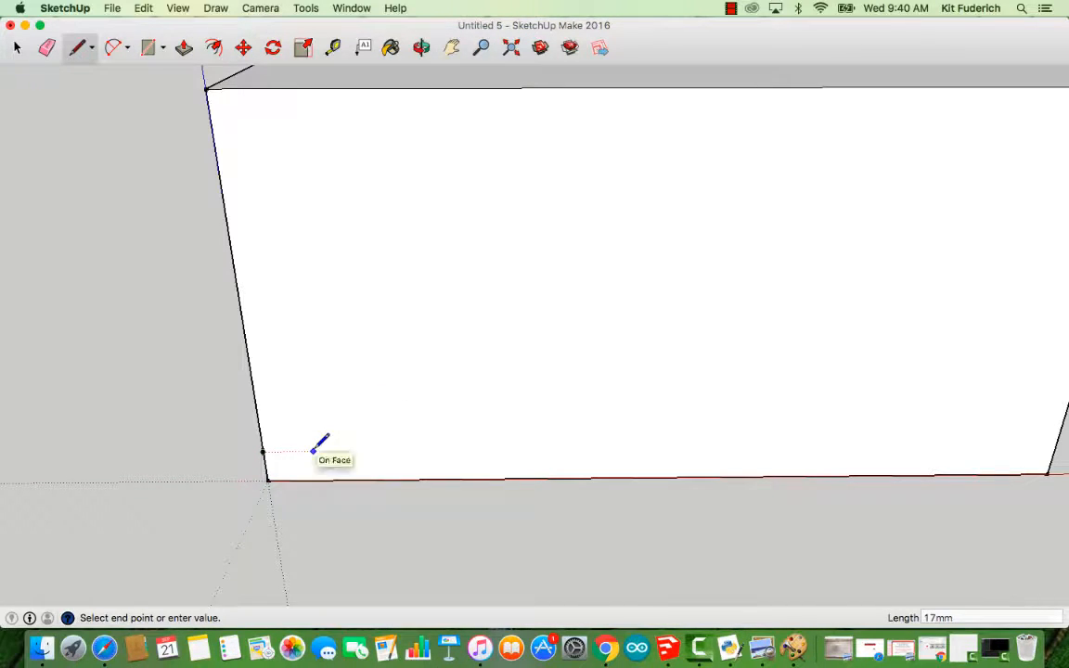
pyautogui.click(263, 452)
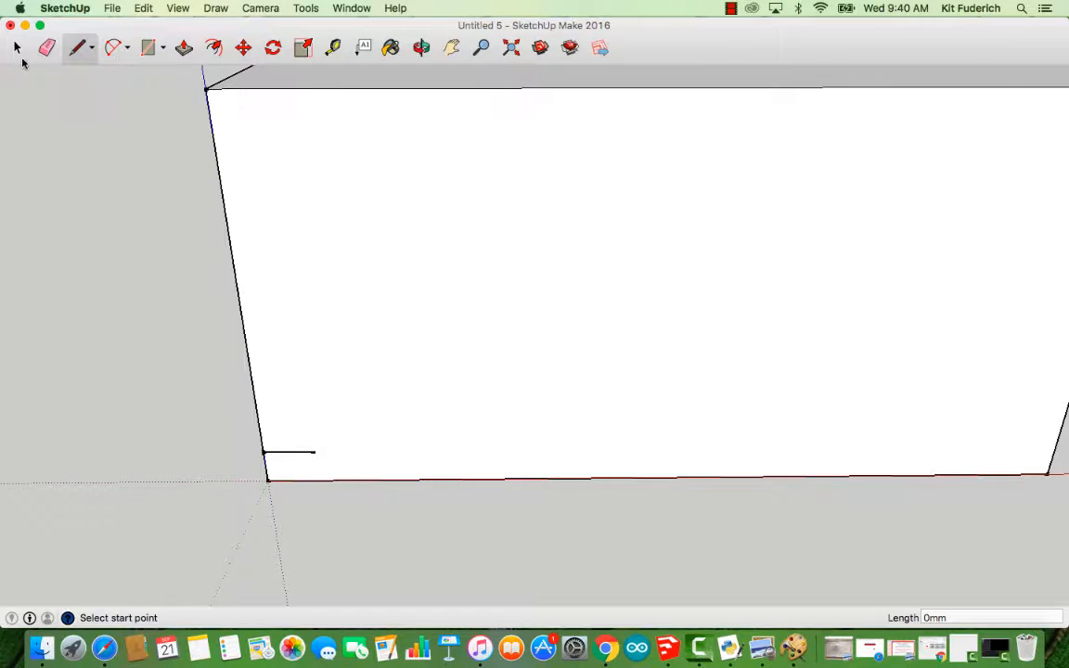
# Copy the riser and tread from the riser's base to the tread's free end, and repeat the copy x8 up the front face.
pyautogui.click(17, 47)
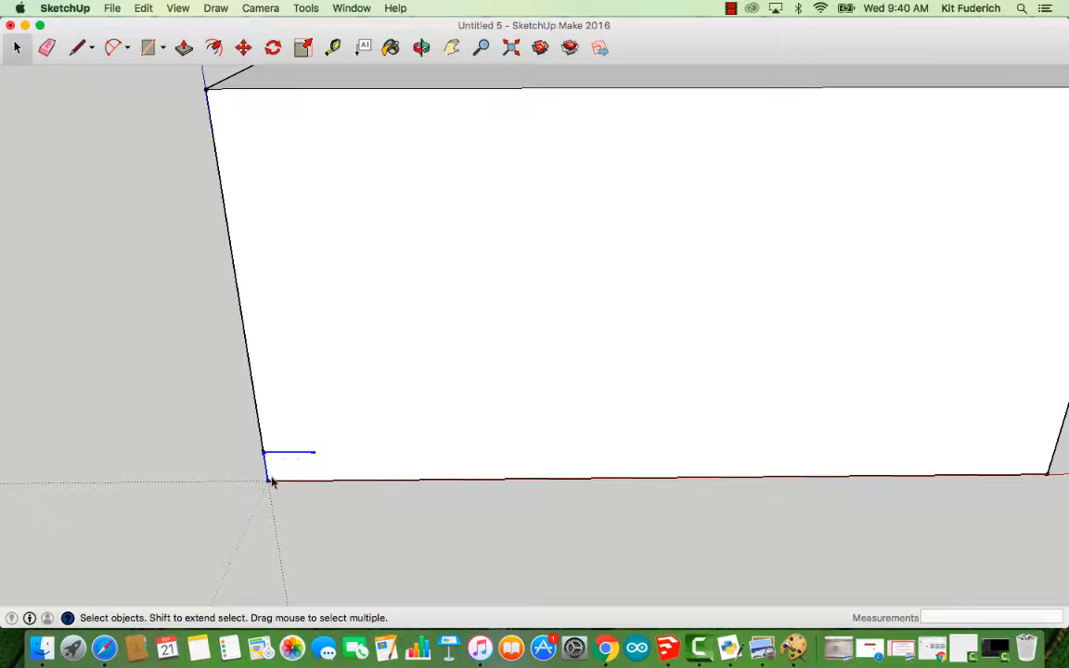
pyautogui.click(244, 50)
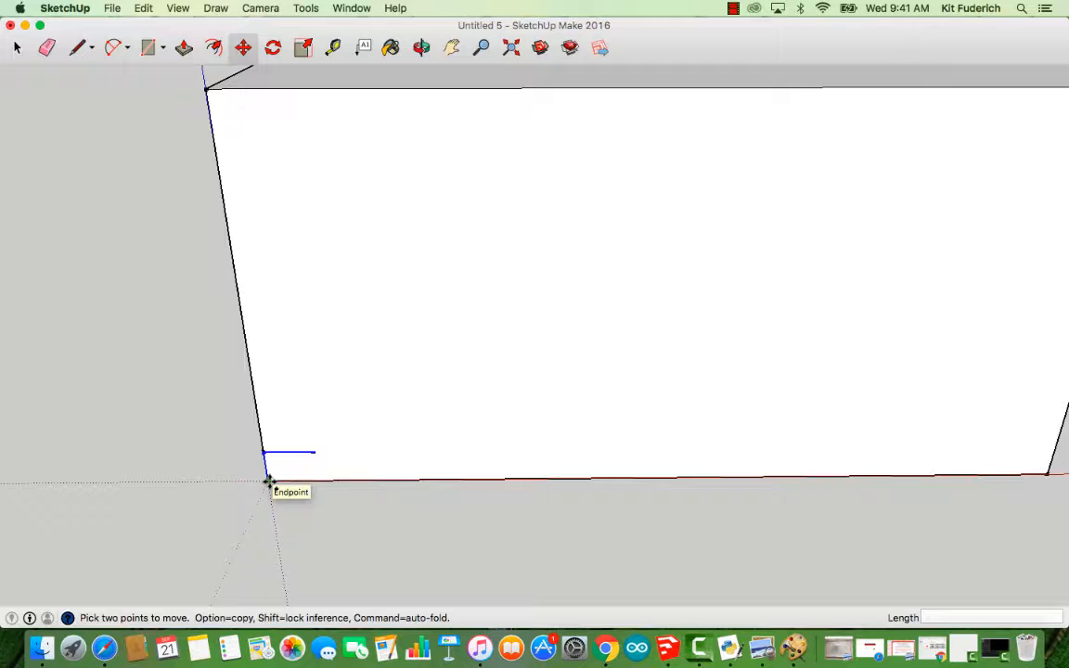
pyautogui.click(268, 481)
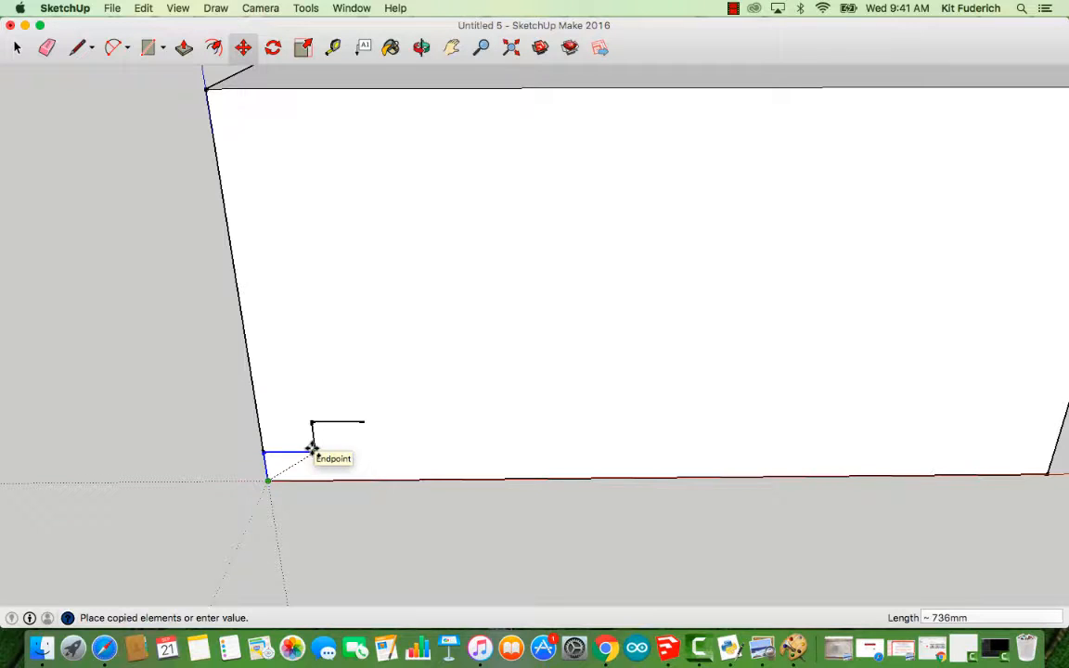
pyautogui.click(312, 449)
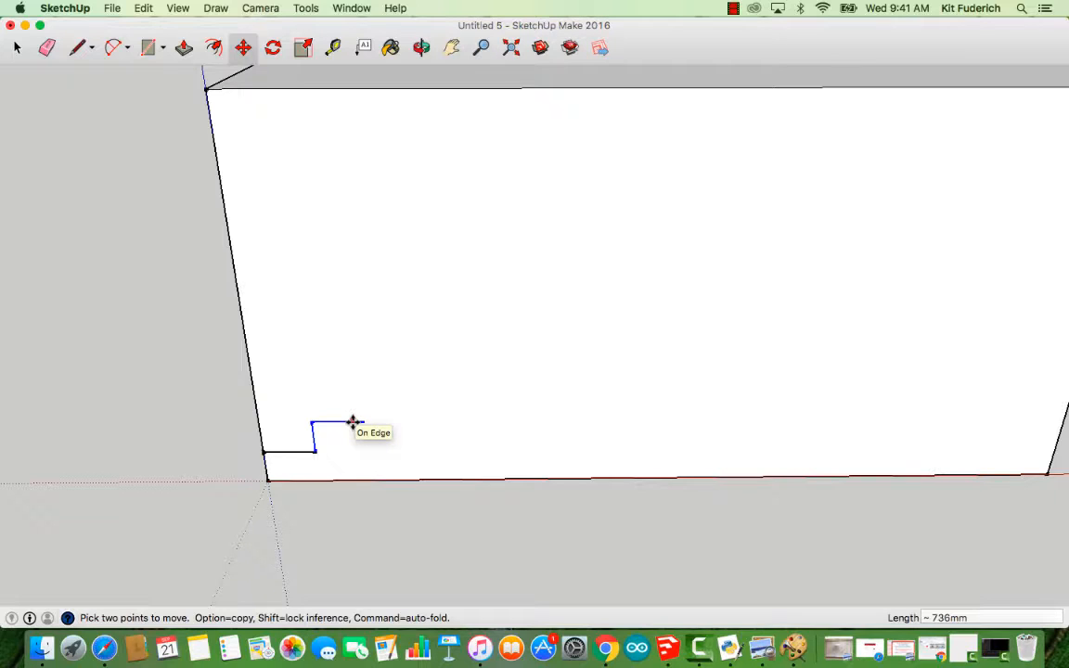
pyautogui.write('x')
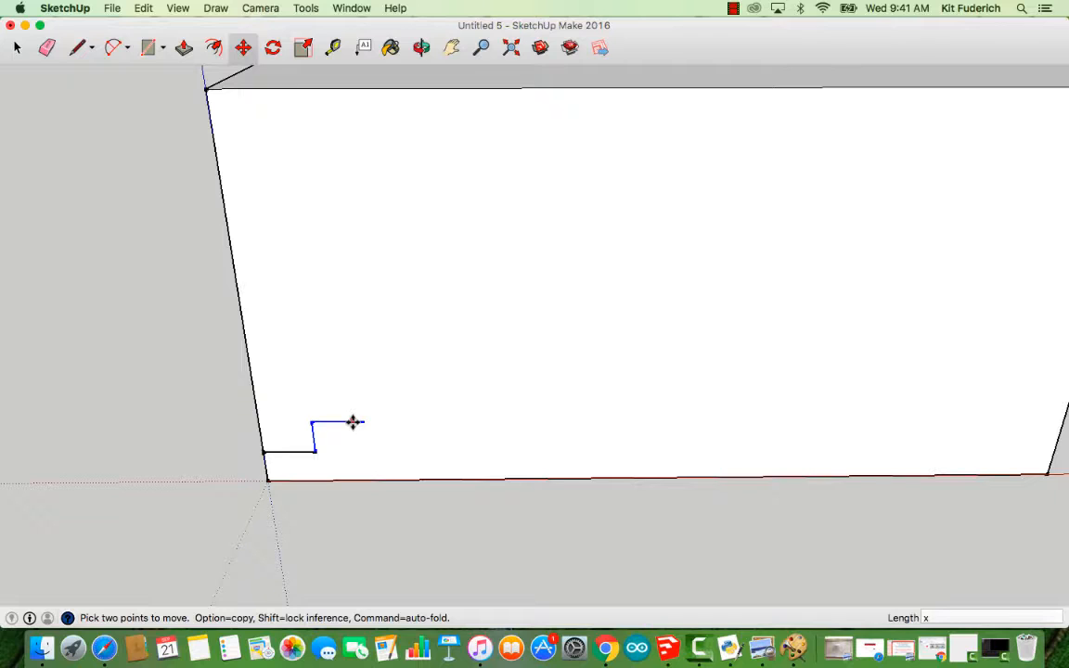
pyautogui.write('8')
pyautogui.press('Return')
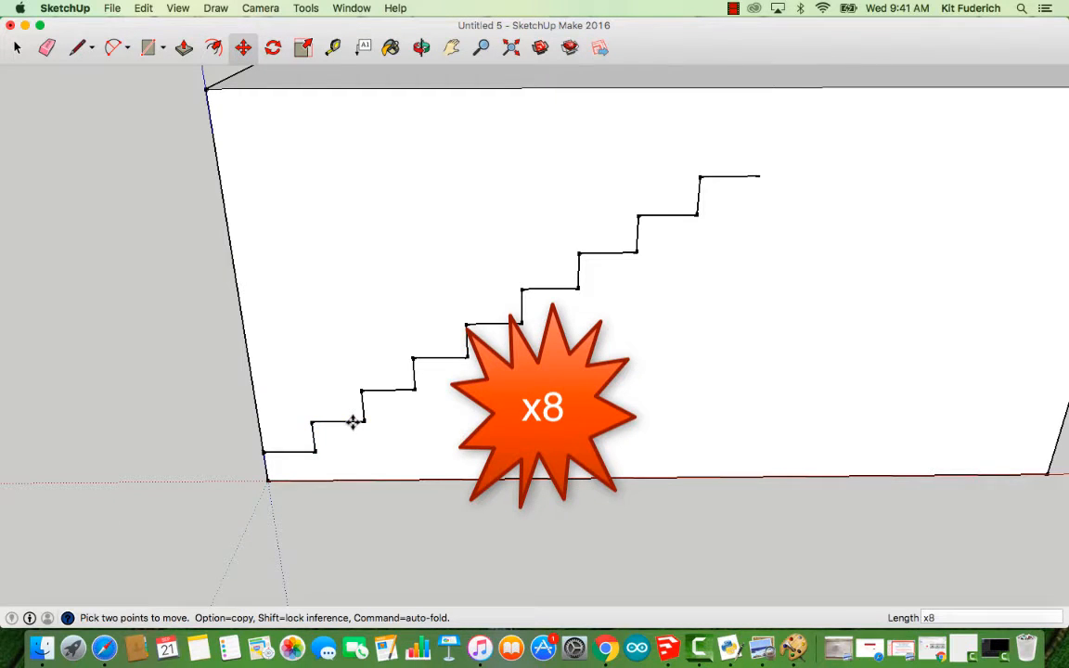
# Draw a horizontal line about 3913 mm long from the end of the highest tread to the front face's far vertical edge.
pyautogui.scroll(-3, 743, 232)
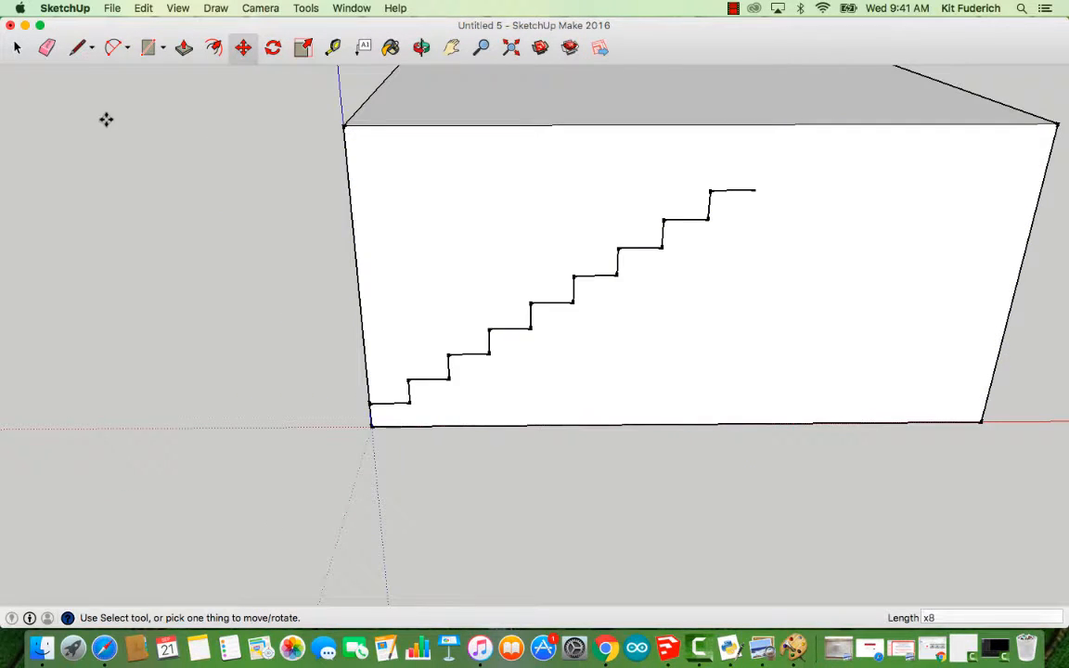
pyautogui.click(16, 48)
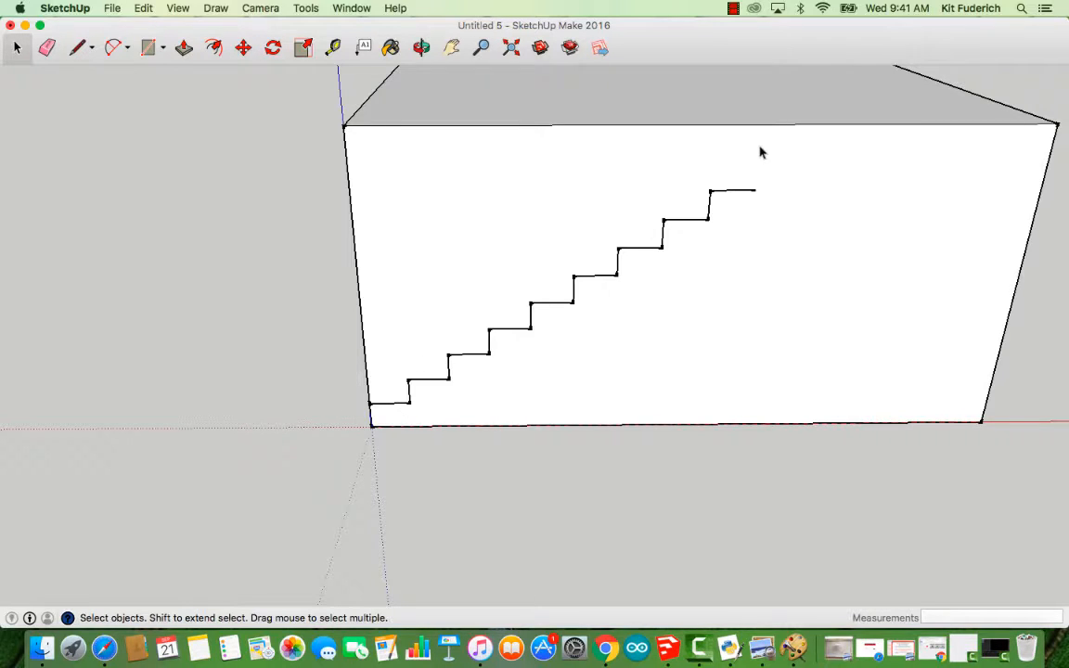
pyautogui.click(78, 48)
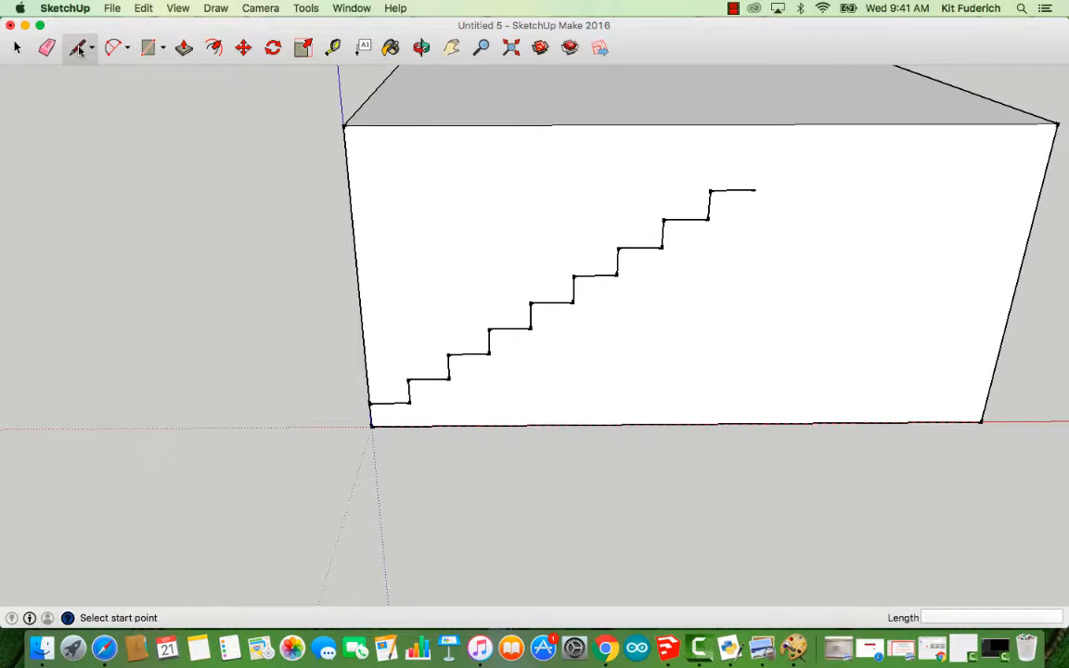
pyautogui.click(754, 190)
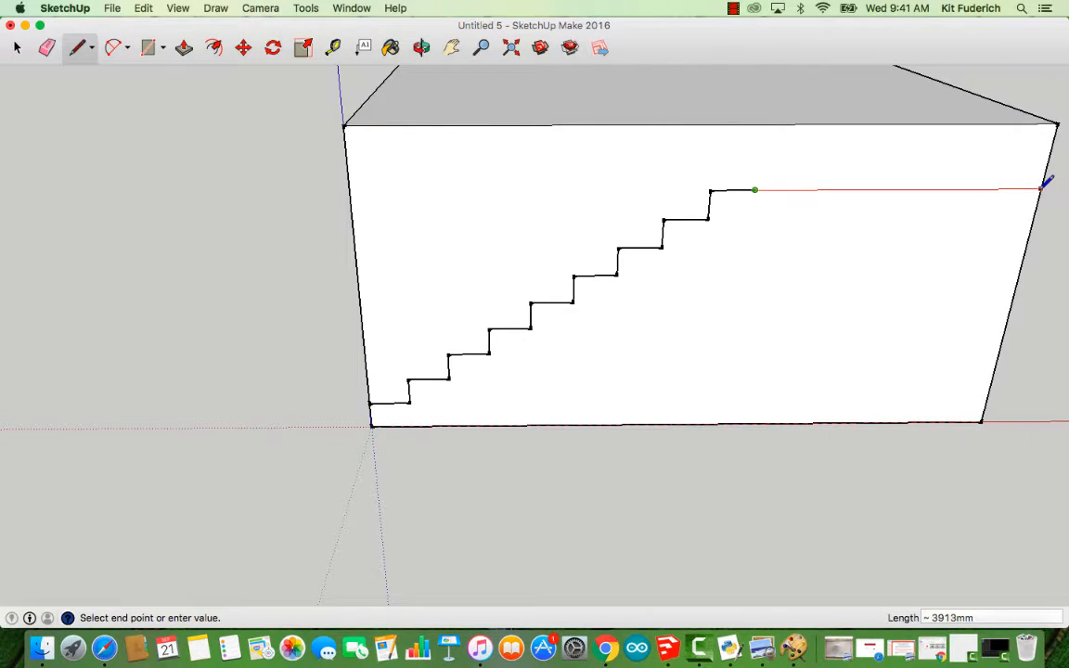
pyautogui.click(1038, 189)
# Push the front-face area above the stair profile back through the box's full depth to cut out the staircase.
pyautogui.click(18, 48)
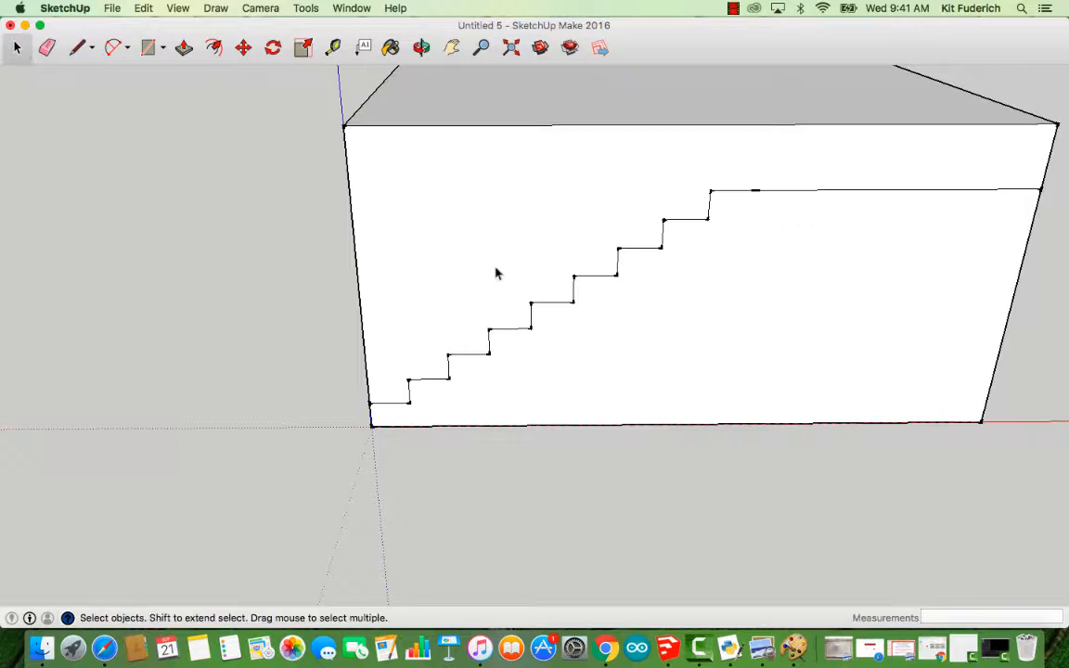
pyautogui.click(517, 271)
pyautogui.click(184, 47)
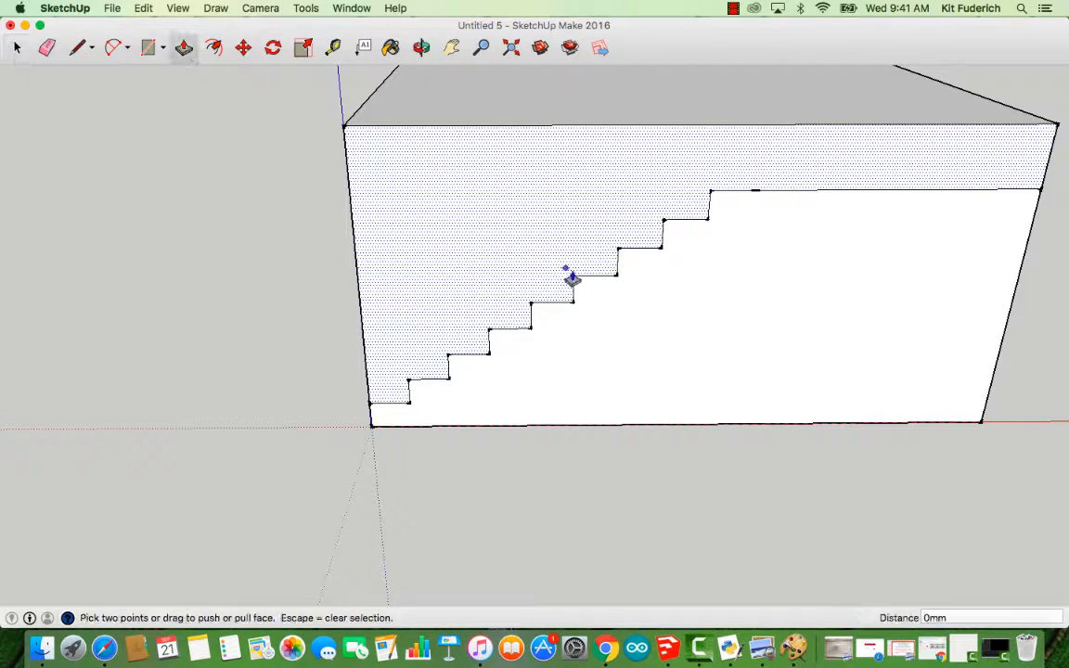
pyautogui.moveTo(573, 276); pyautogui.dragTo(527, 137)
pyautogui.click(420, 48)
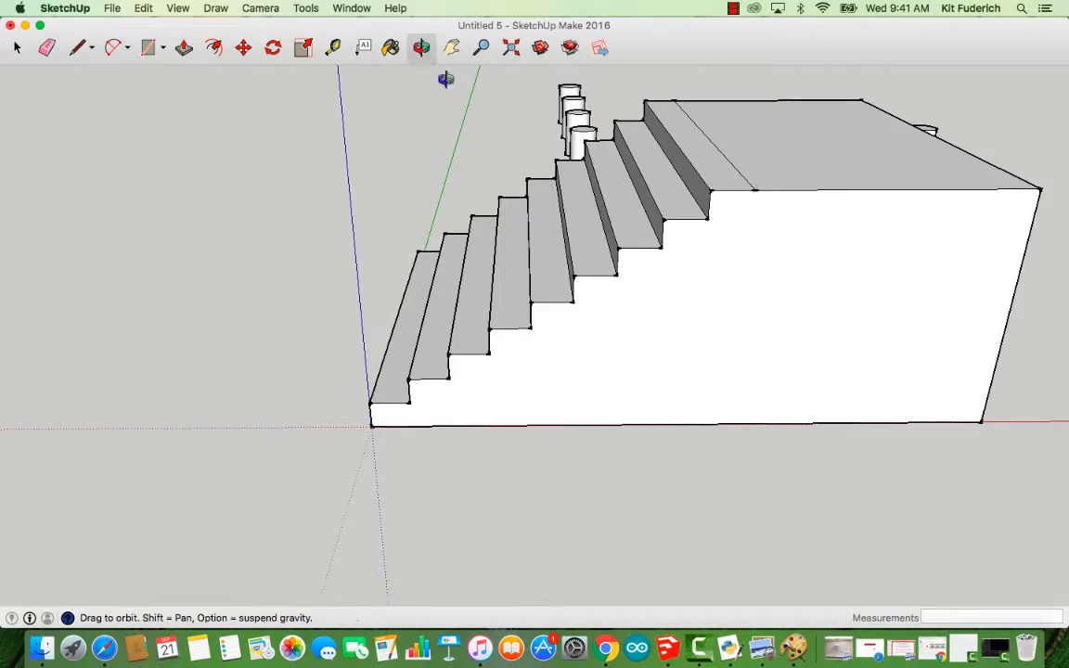
pyautogui.moveTo(444, 79); pyautogui.dragTo(269, 313)
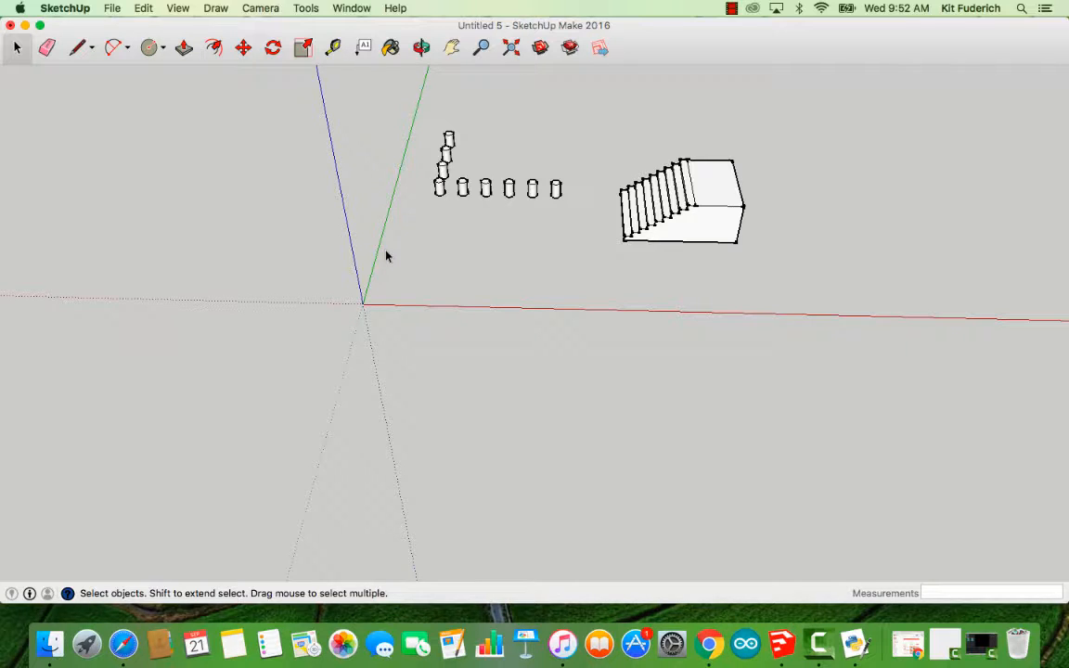
# Draw a ground circle centred on the origin with a radius of about 3544 mm.
pyautogui.click(421, 48)
pyautogui.moveTo(460, 271); pyautogui.dragTo(458, 233)
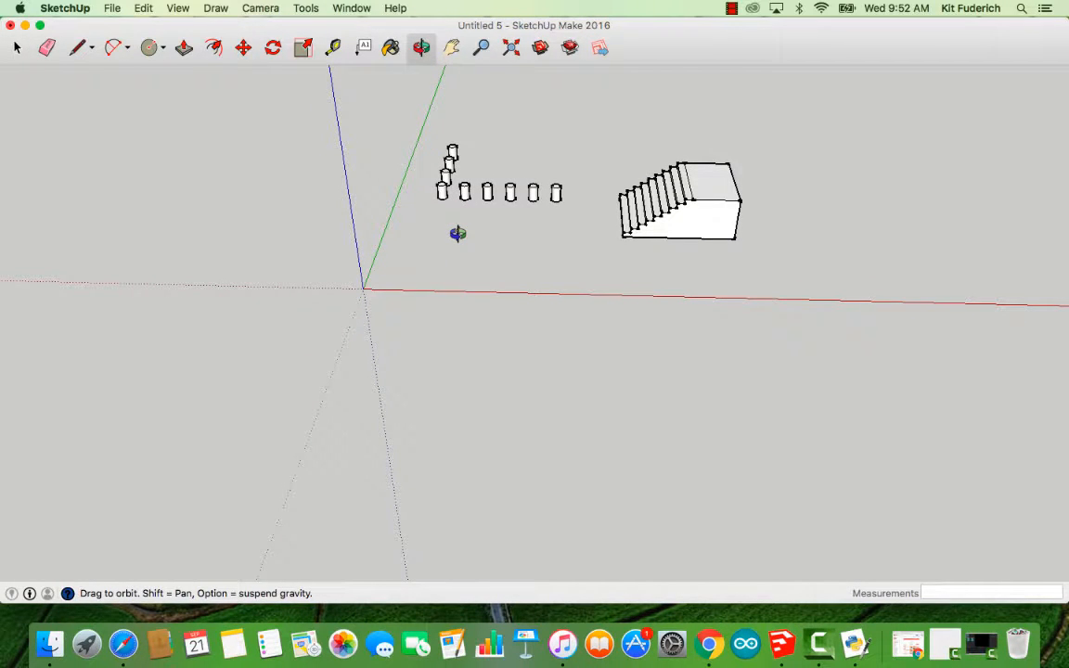
pyautogui.moveTo(189, 116); pyautogui.dragTo(186, 41)
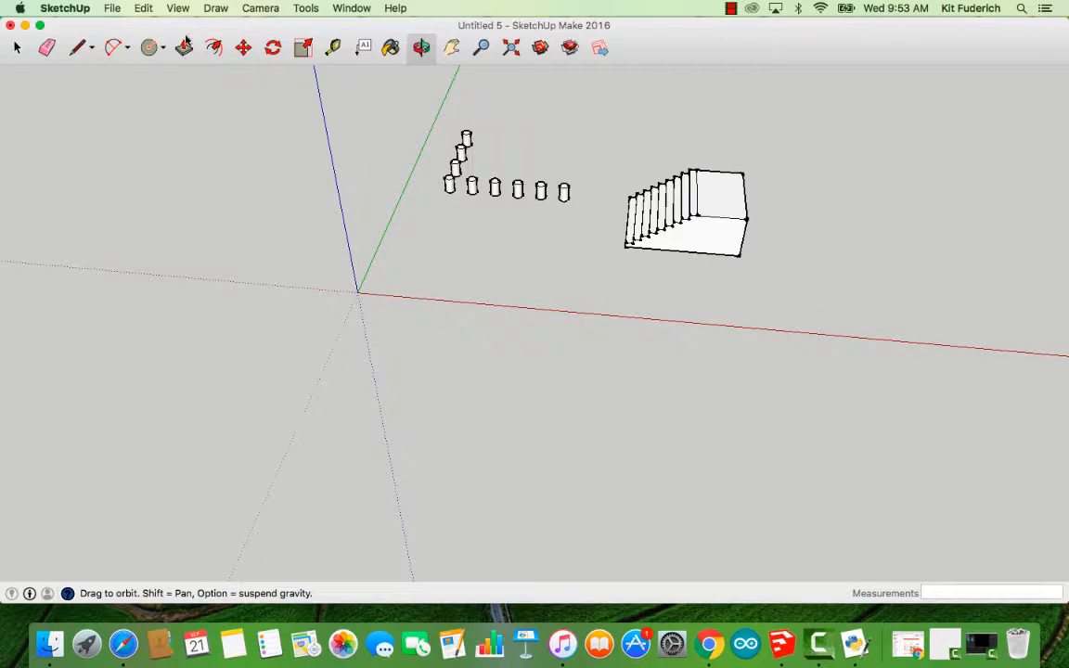
pyautogui.click(163, 51)
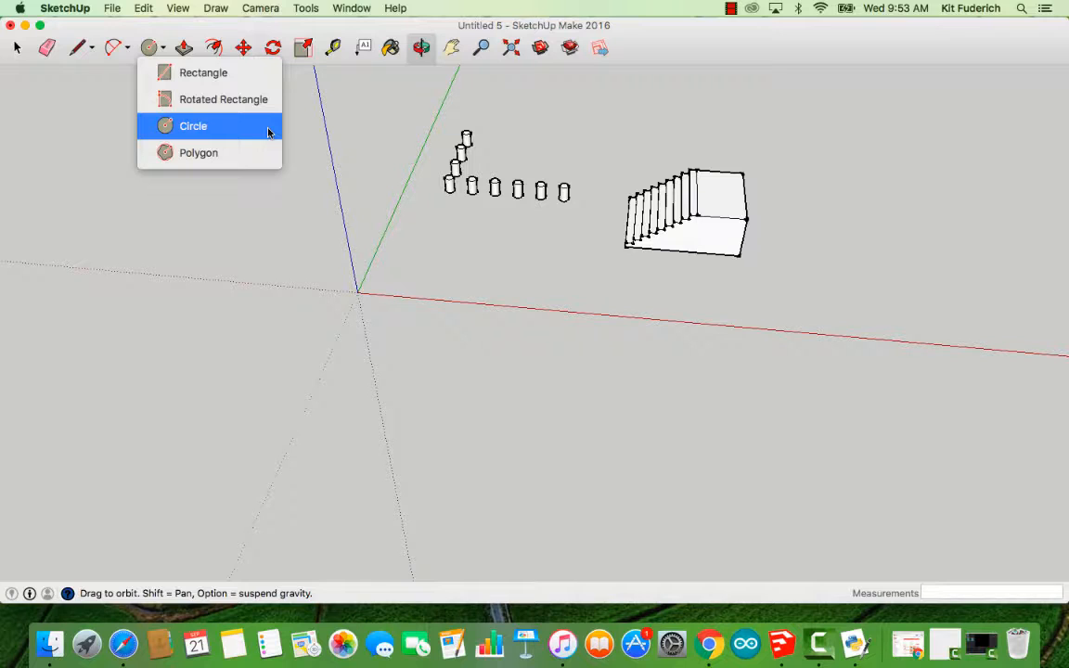
pyautogui.click(204, 135)
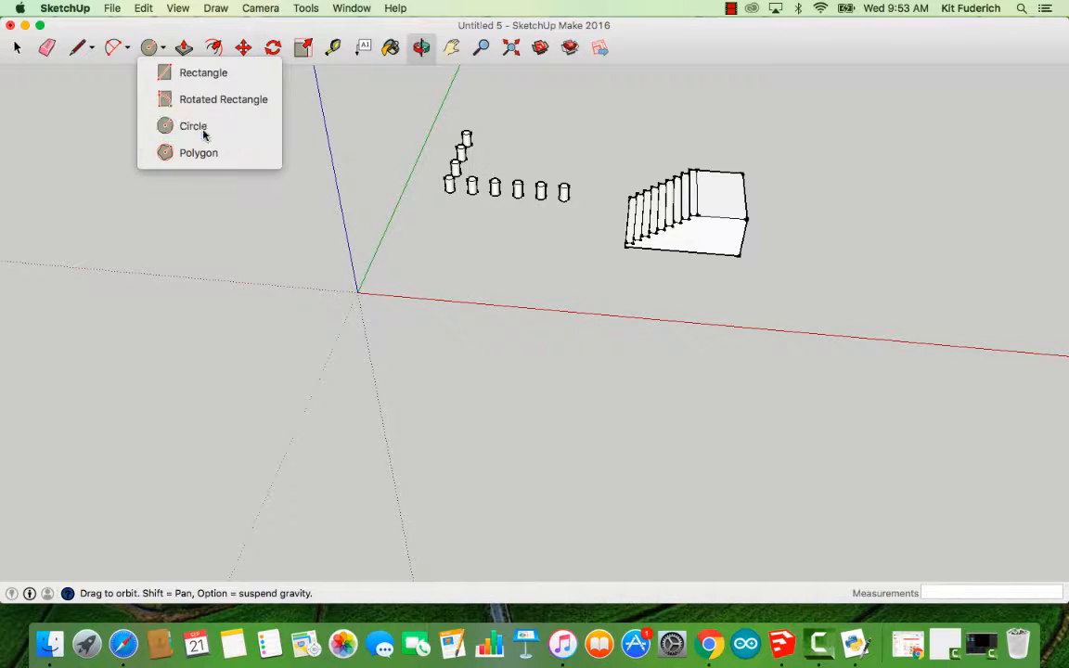
pyautogui.click(357, 292)
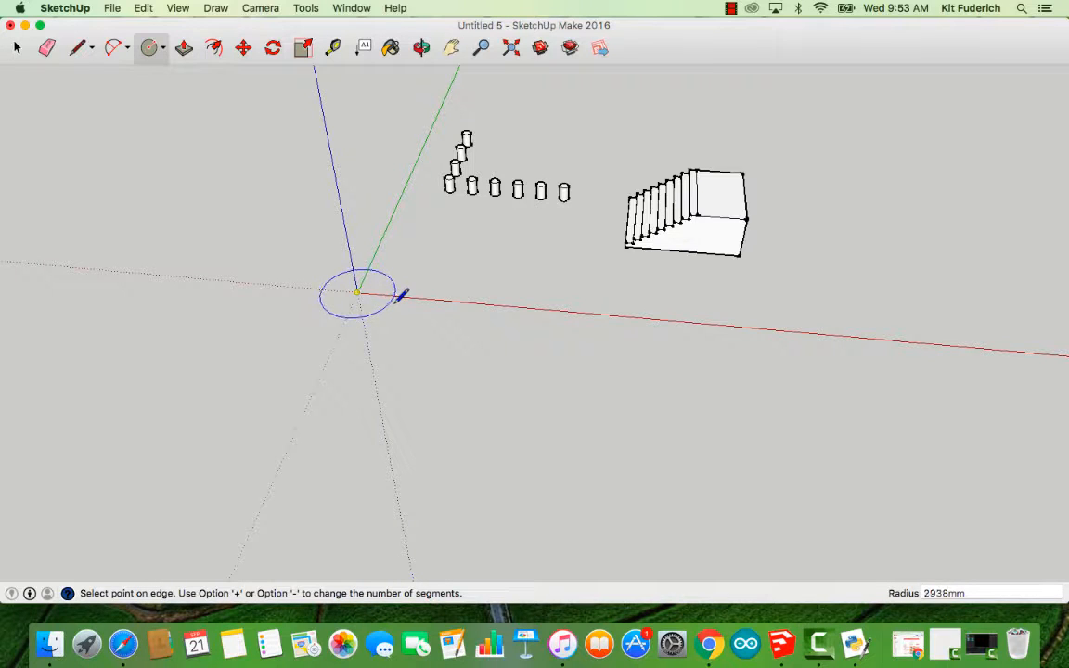
pyautogui.click(405, 295)
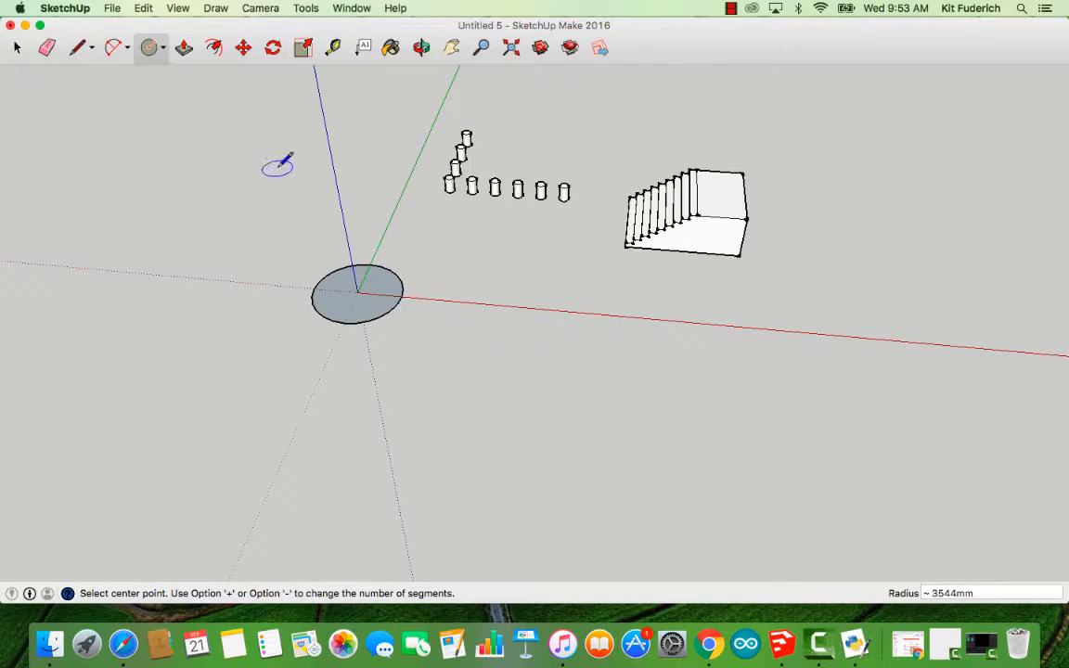
# Draw a small 6-sided polygon centred on the green axis, just outside the circle's back edge.
pyautogui.click(422, 47)
pyautogui.moveTo(420, 80); pyautogui.dragTo(439, 183)
pyautogui.scroll(6, 382, 229)
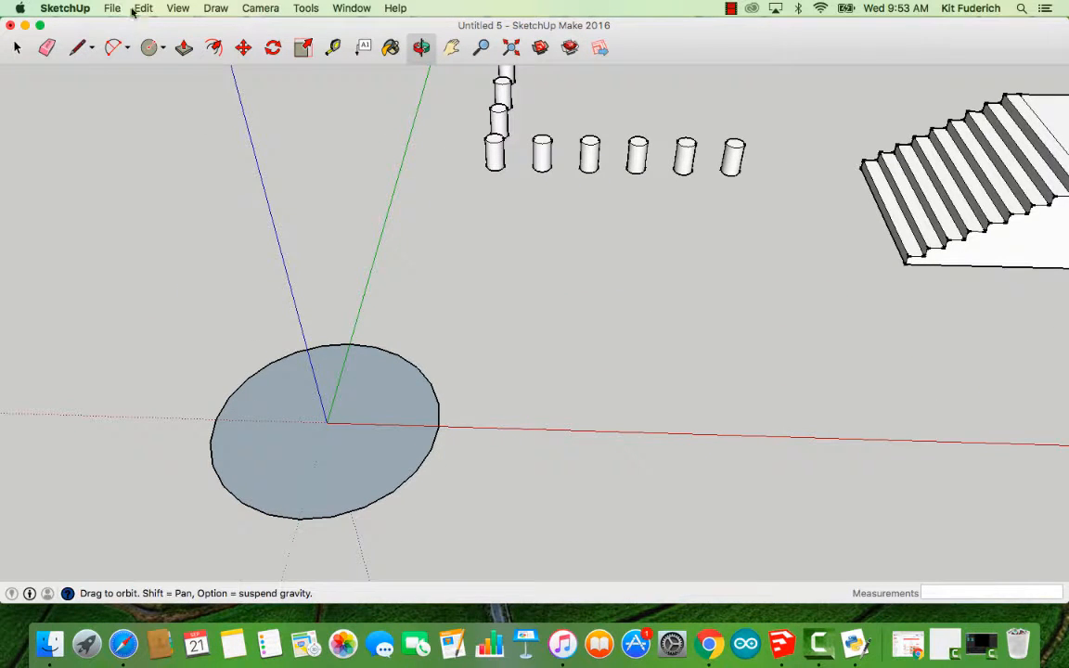
pyautogui.click(166, 54)
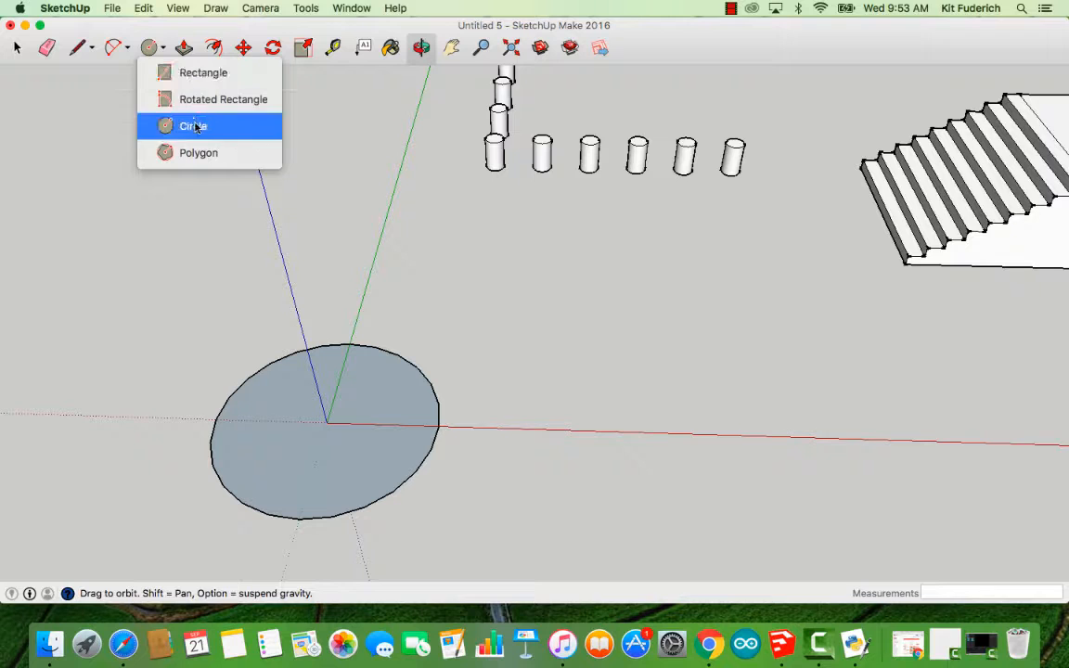
pyautogui.click(202, 153)
pyautogui.click(361, 308)
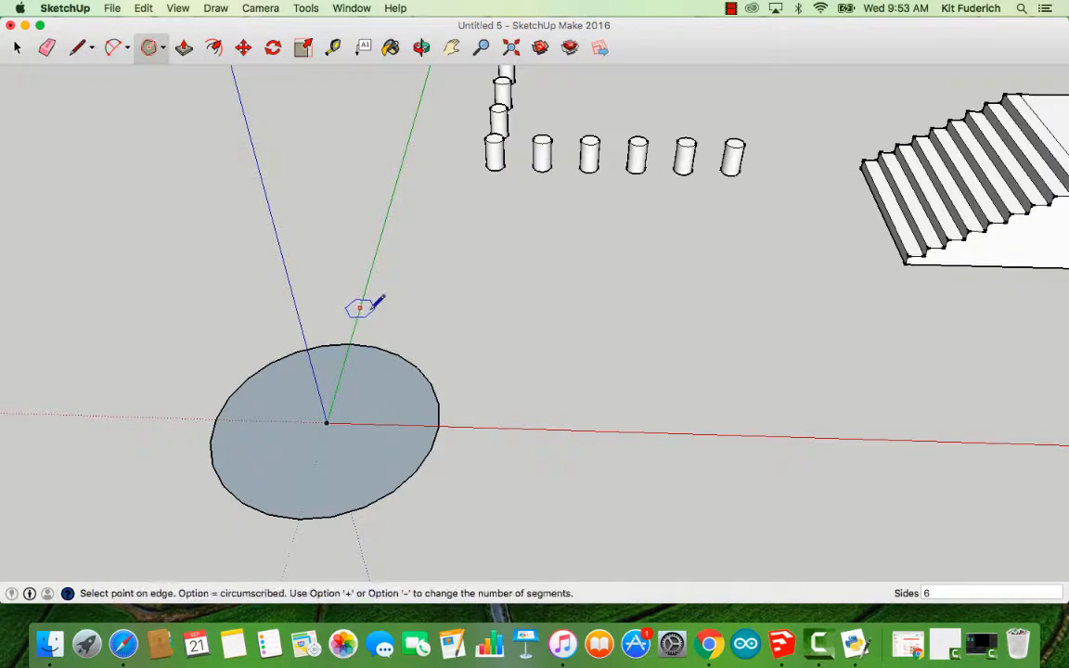
pyautogui.click(381, 308)
# Pull the hexagon beside the circle upward about 3290 mm into a column.
pyautogui.click(182, 47)
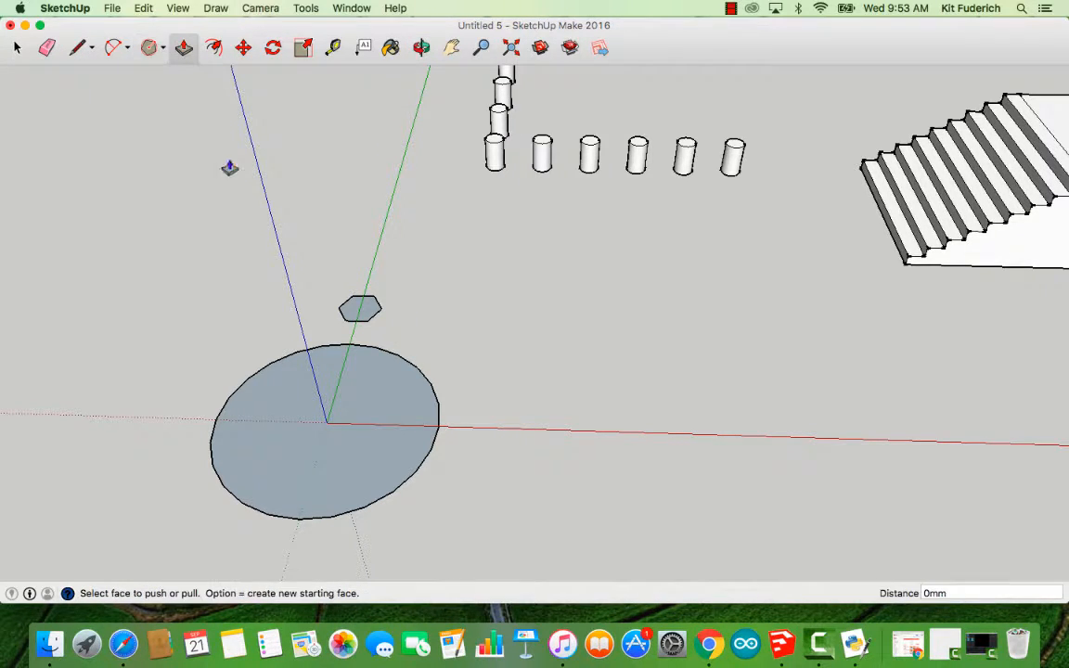
pyautogui.moveTo(363, 311); pyautogui.dragTo(346, 237)
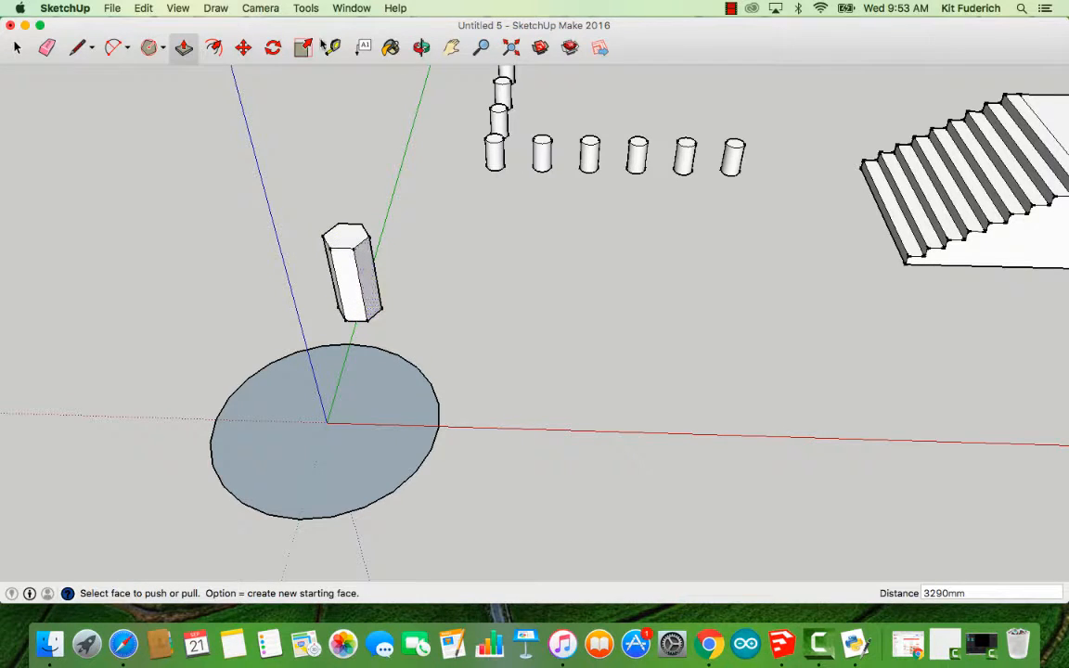
# Select all faces and edges of the hexagonal column and make them a group.
pyautogui.click(421, 47)
pyautogui.moveTo(375, 146); pyautogui.dragTo(388, 212)
pyautogui.click(16, 49)
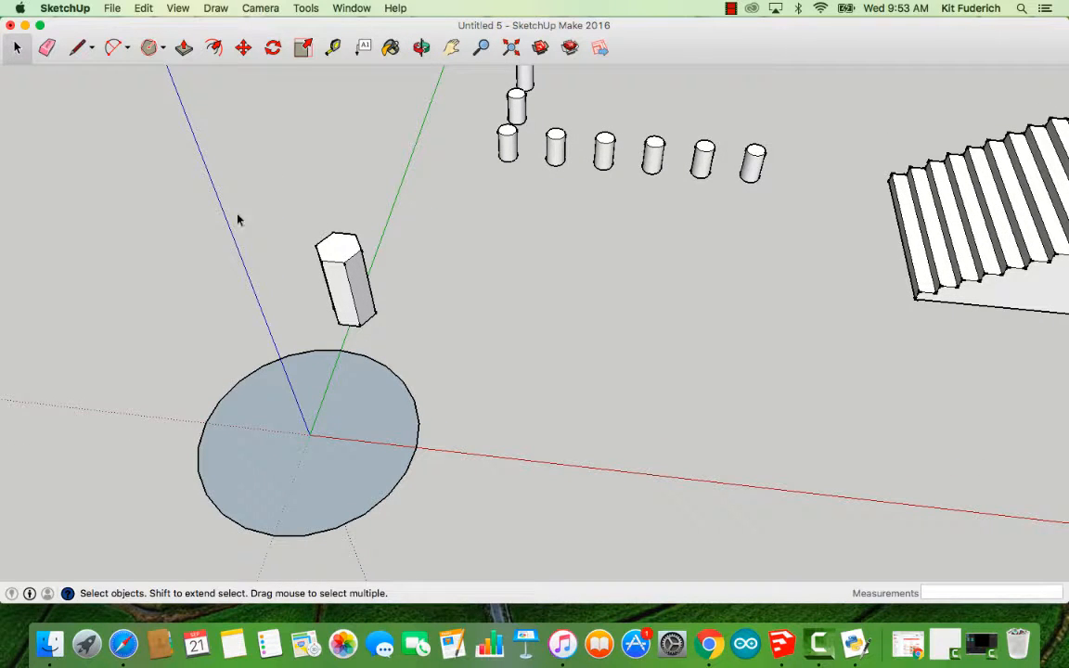
pyautogui.moveTo(300, 225); pyautogui.dragTo(390, 334)
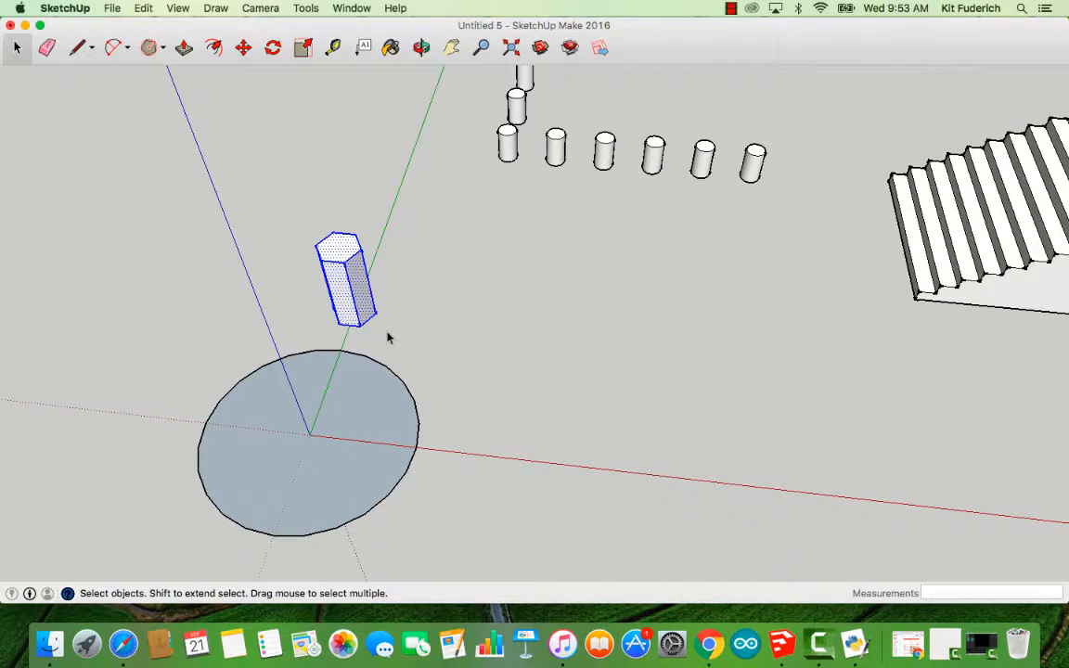
pyautogui.click(444, 327)
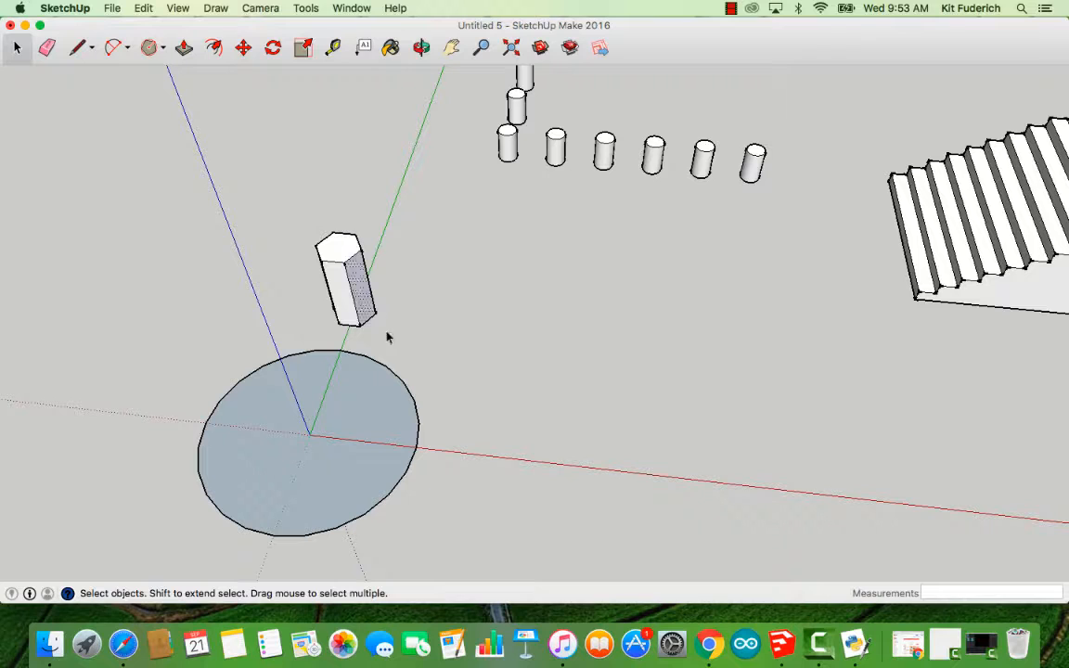
pyautogui.moveTo(271, 209); pyautogui.dragTo(411, 340)
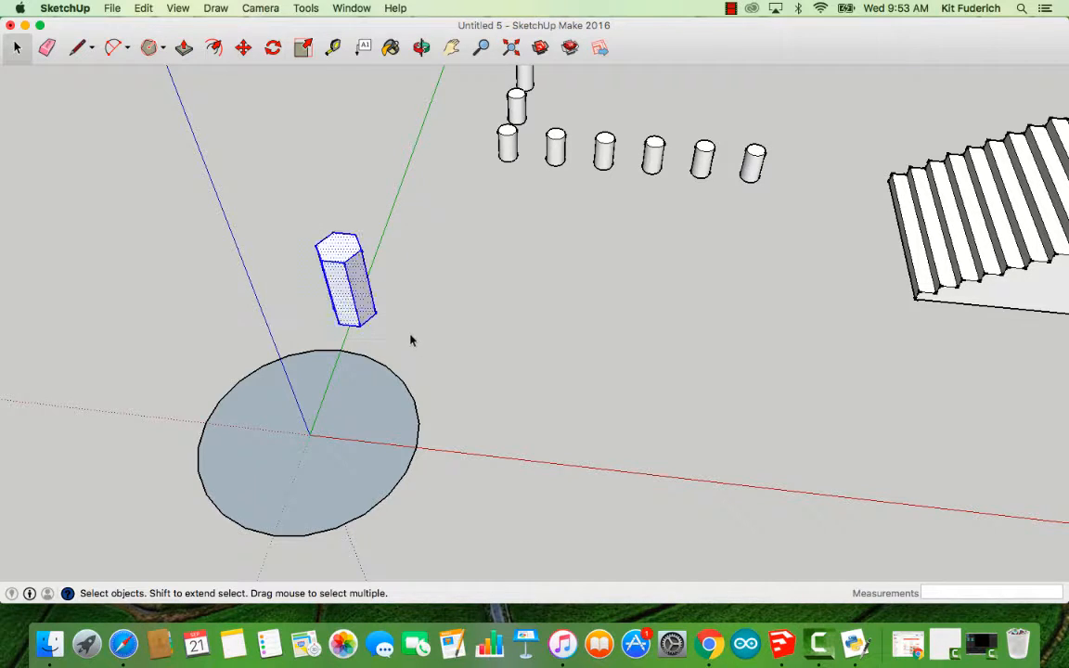
pyautogui.rightClick(362, 297)
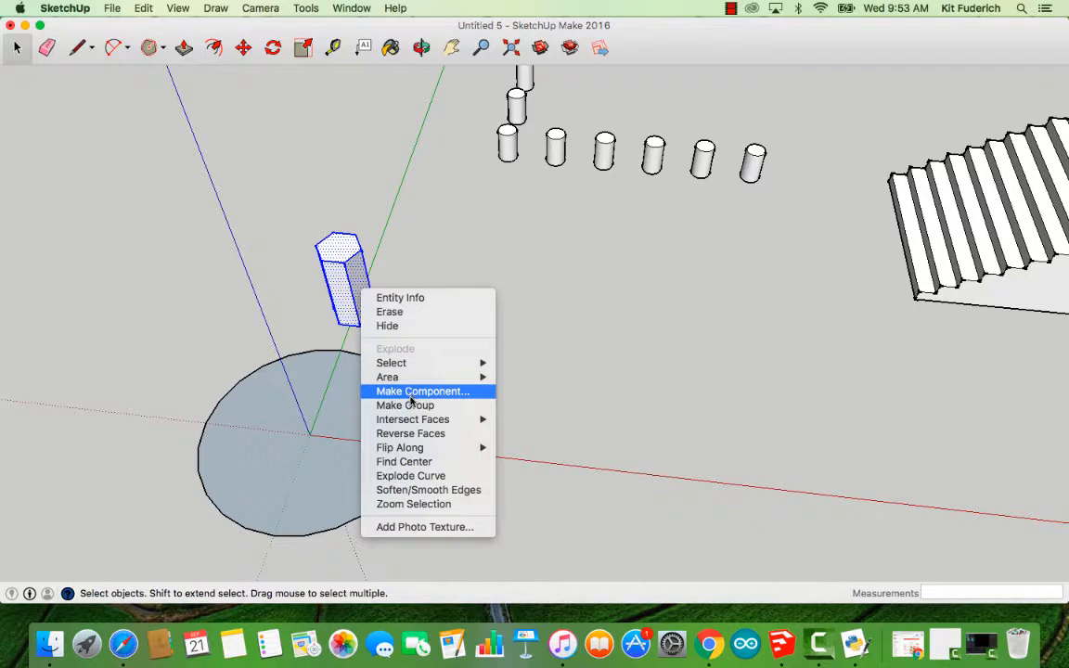
pyautogui.click(405, 405)
pyautogui.click(389, 276)
pyautogui.click(342, 243)
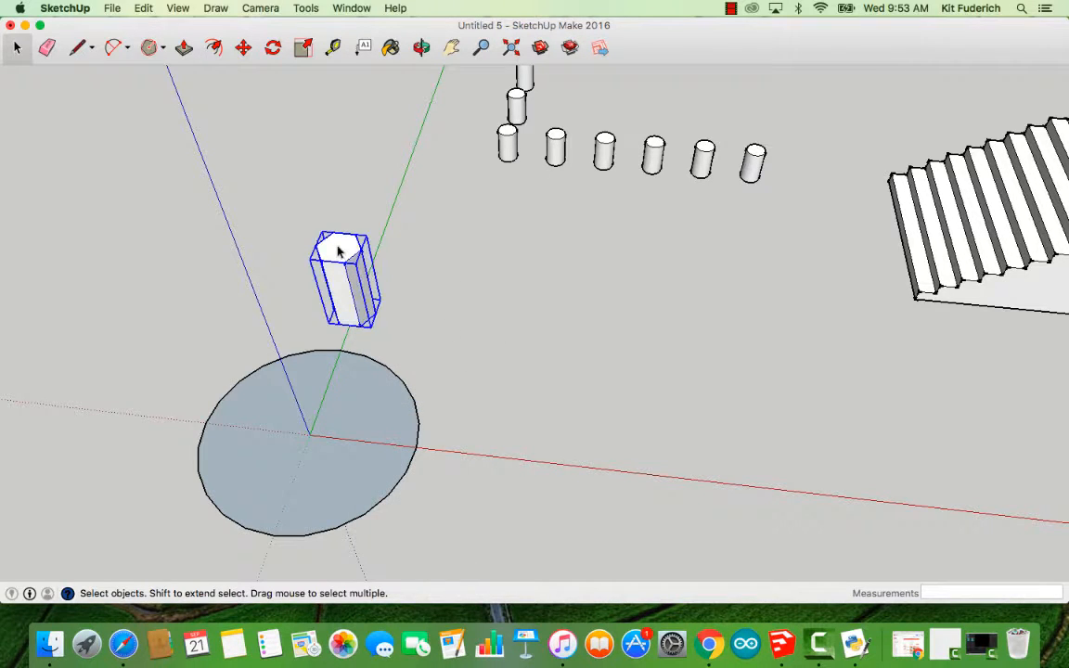
pyautogui.click(466, 329)
pyautogui.click(317, 269)
pyautogui.click(455, 301)
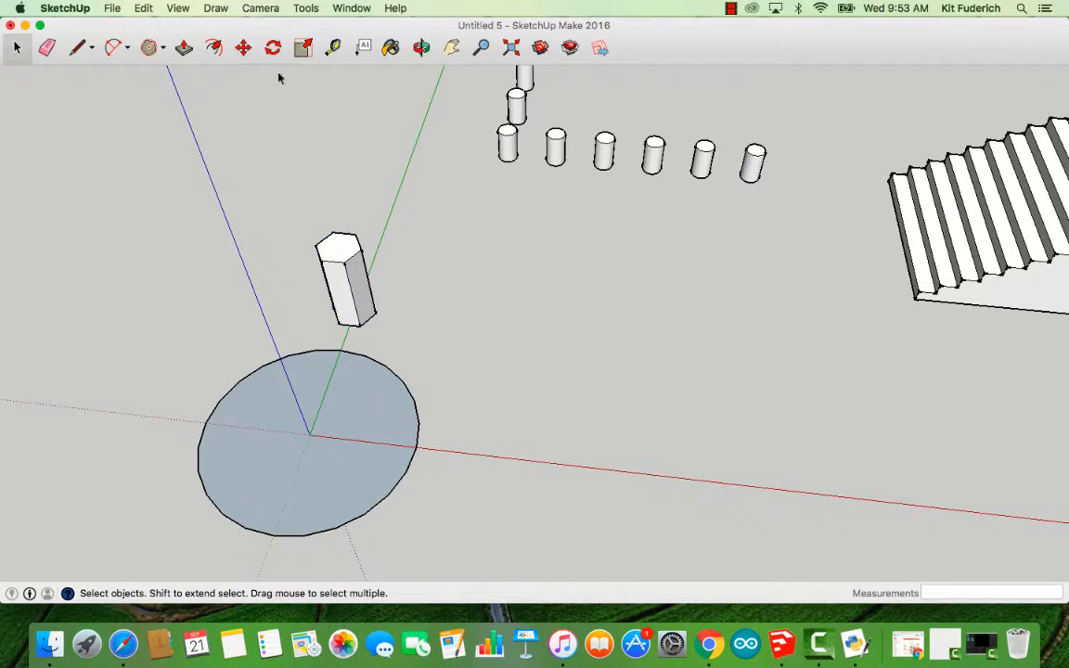
# Rotate-copy the grouped column 45 degrees clockwise around the circle's centre and multiply the copy with x9 to ring the circle.
pyautogui.click(343, 292)
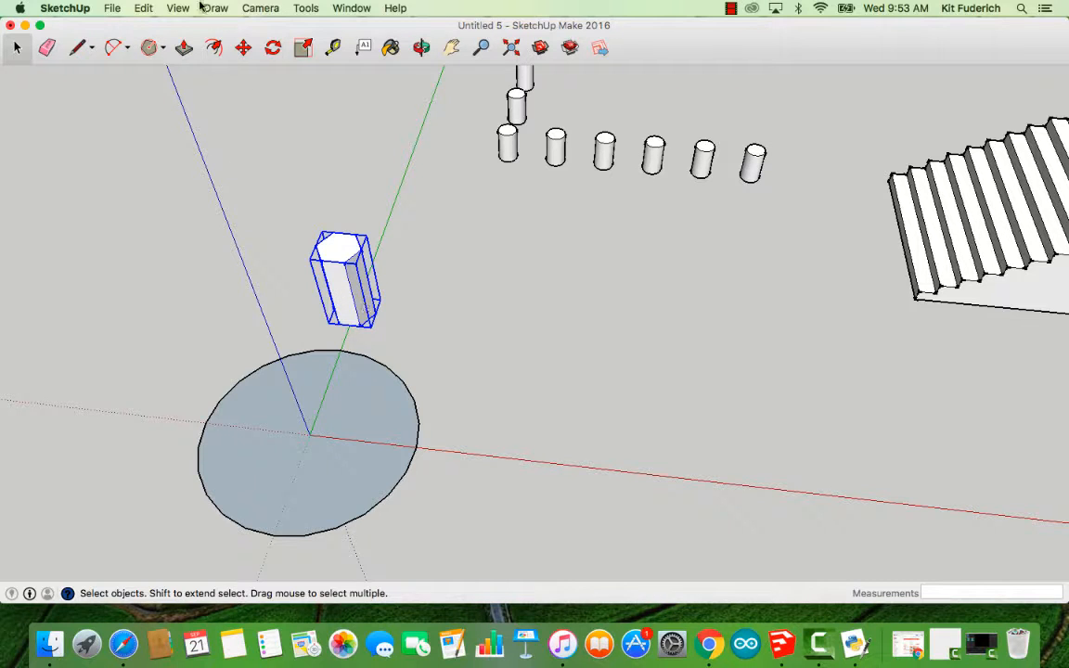
pyautogui.click(273, 47)
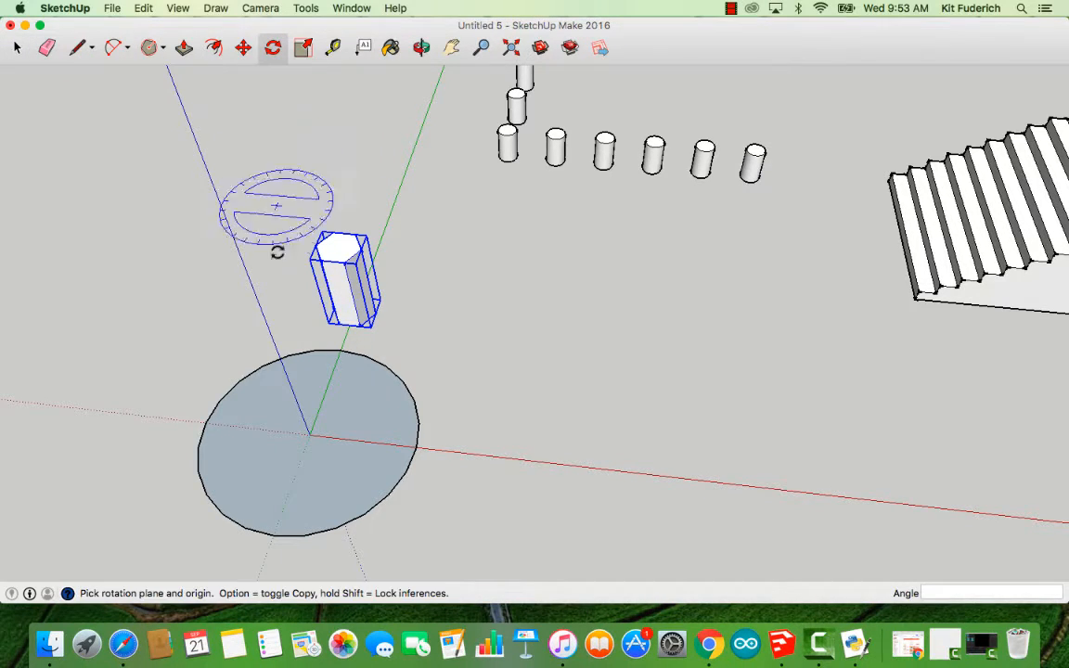
pyautogui.click(311, 433)
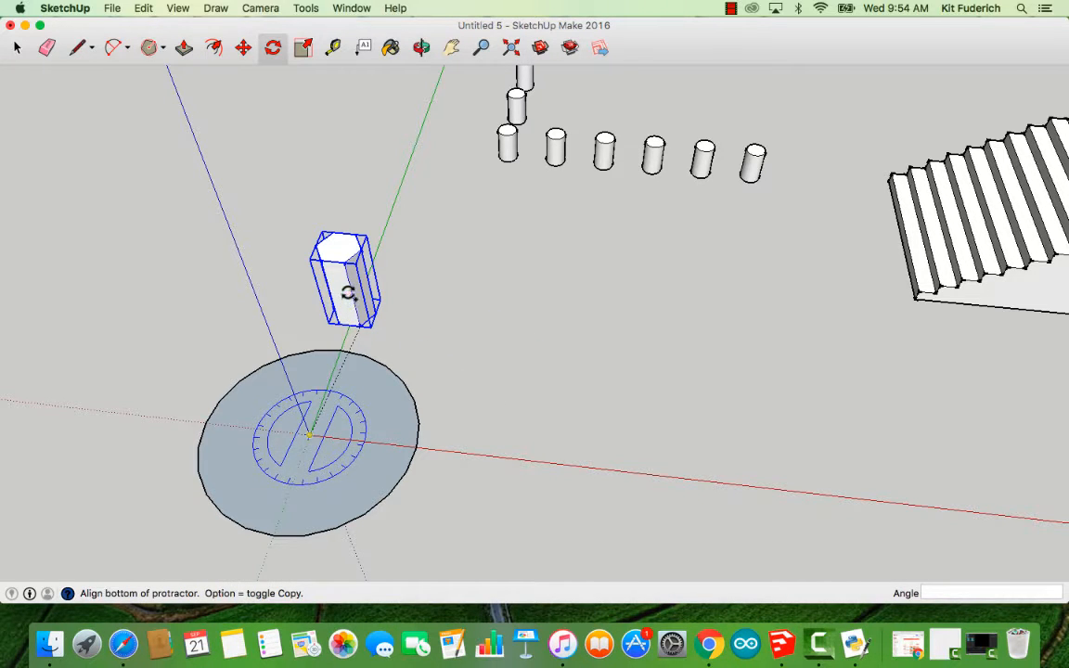
pyautogui.click(338, 289)
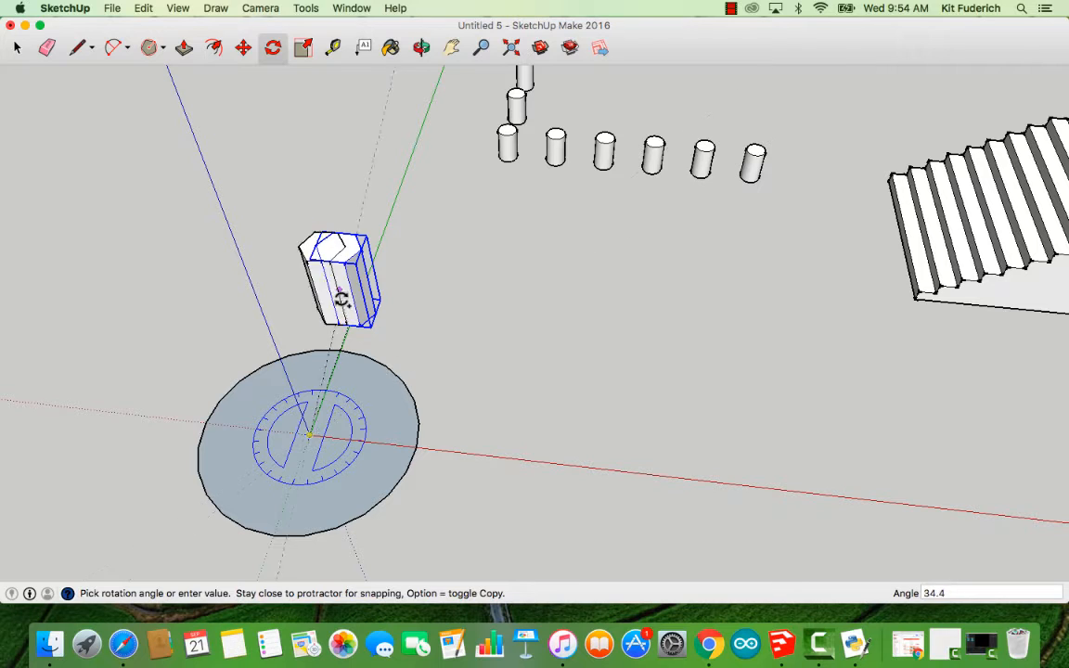
pyautogui.write('45')
pyautogui.press('Return')
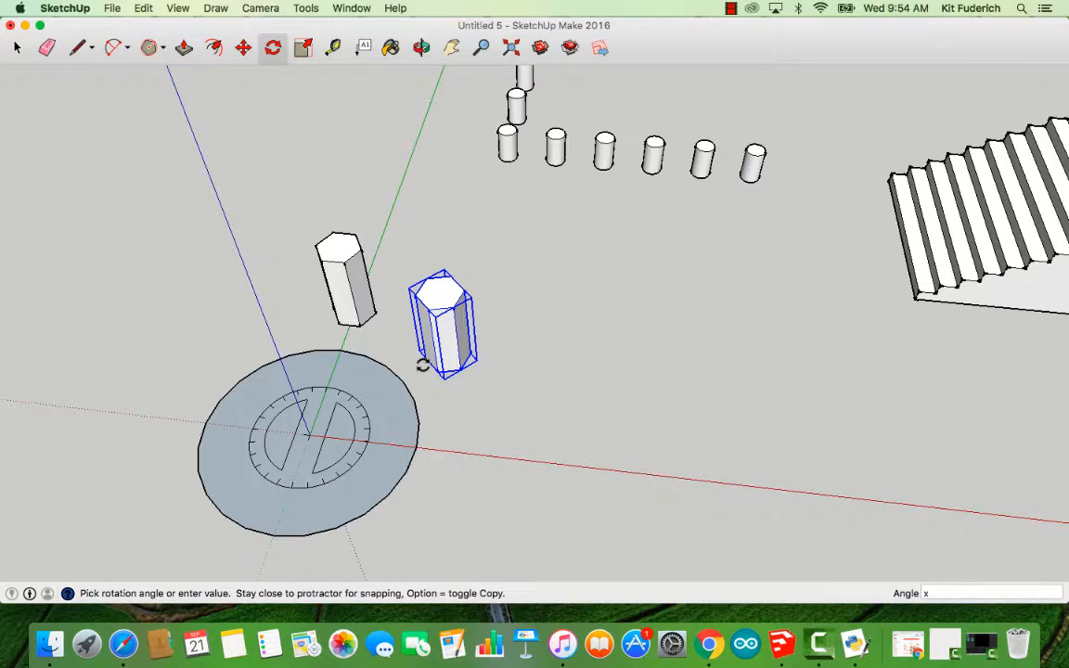
pyautogui.press('Return')
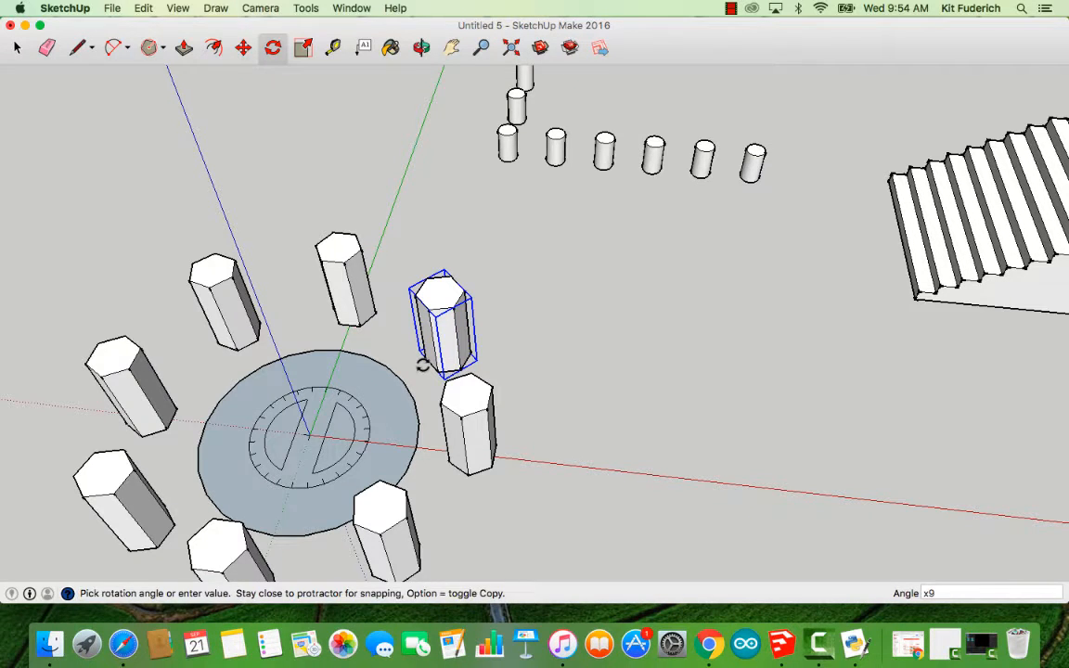
pyautogui.scroll(-3, 357, 343)
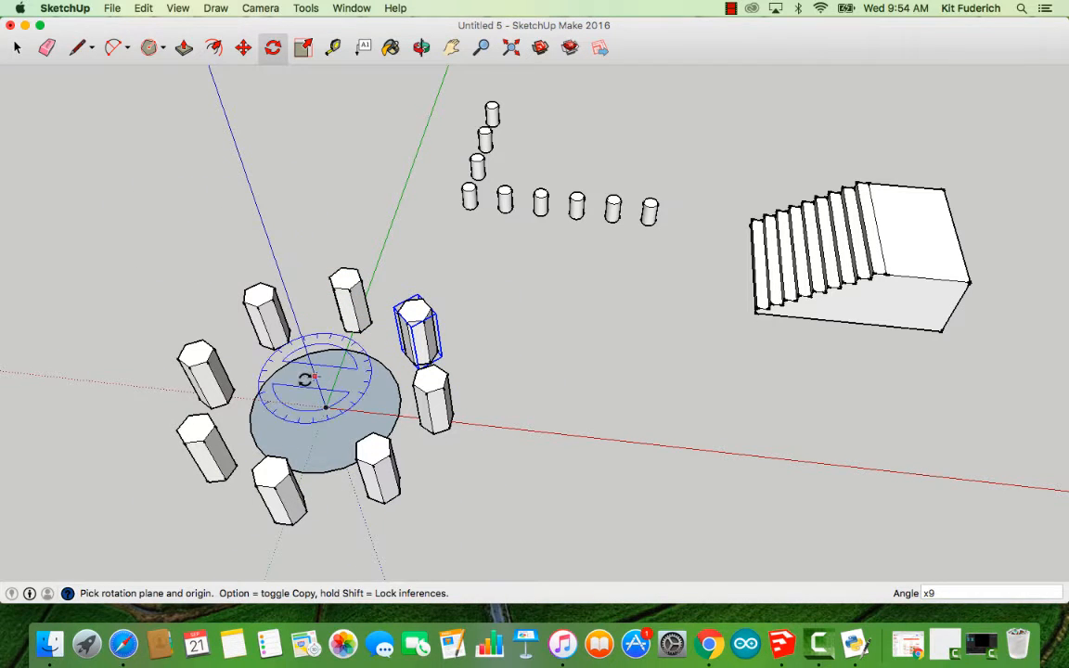
pyautogui.click(420, 47)
pyautogui.moveTo(371, 279); pyautogui.dragTo(345, 428)
pyautogui.scroll(-3, 346, 427)
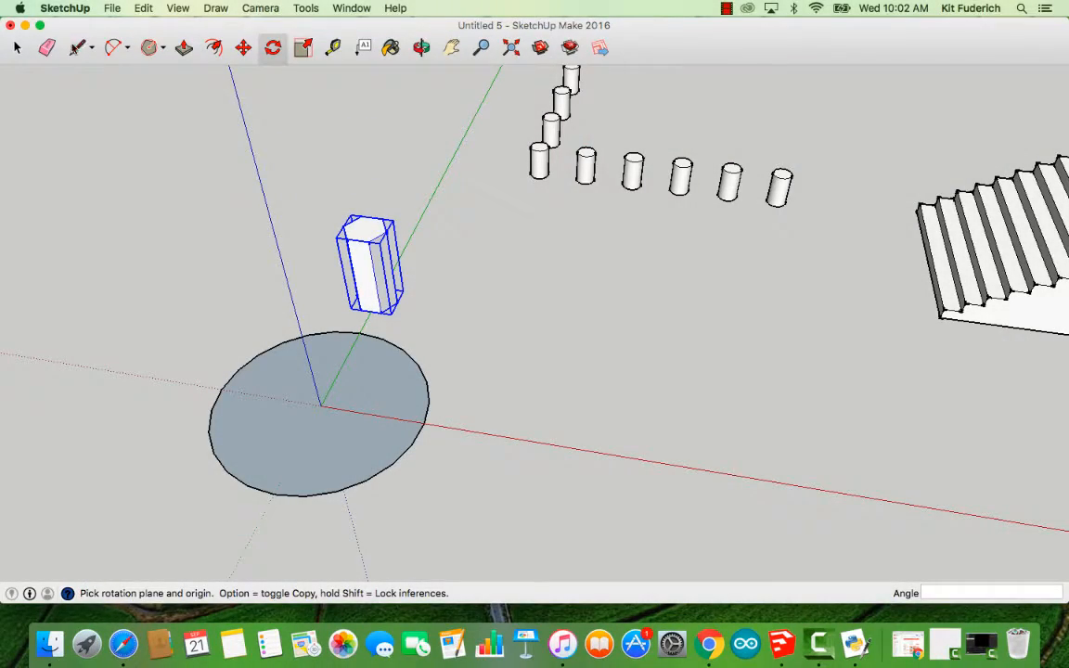
# Rotate-copy the column clockwise about the circle's centre as far as the negative red axis, and divide the sweep with /3.
pyautogui.click(16, 47)
pyautogui.click(453, 345)
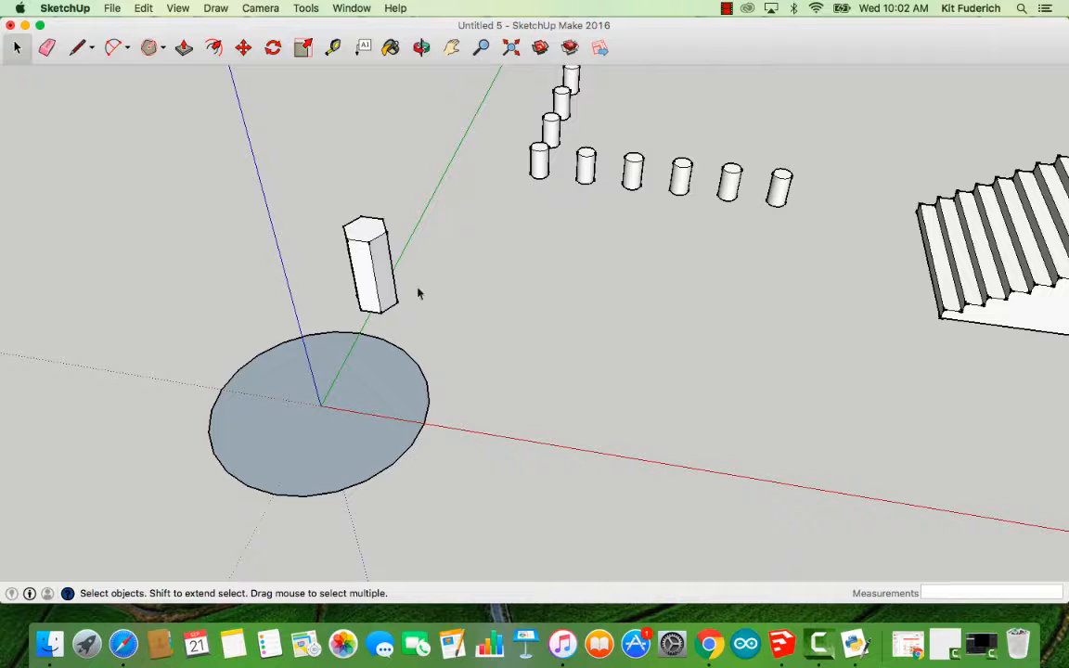
pyautogui.click(371, 283)
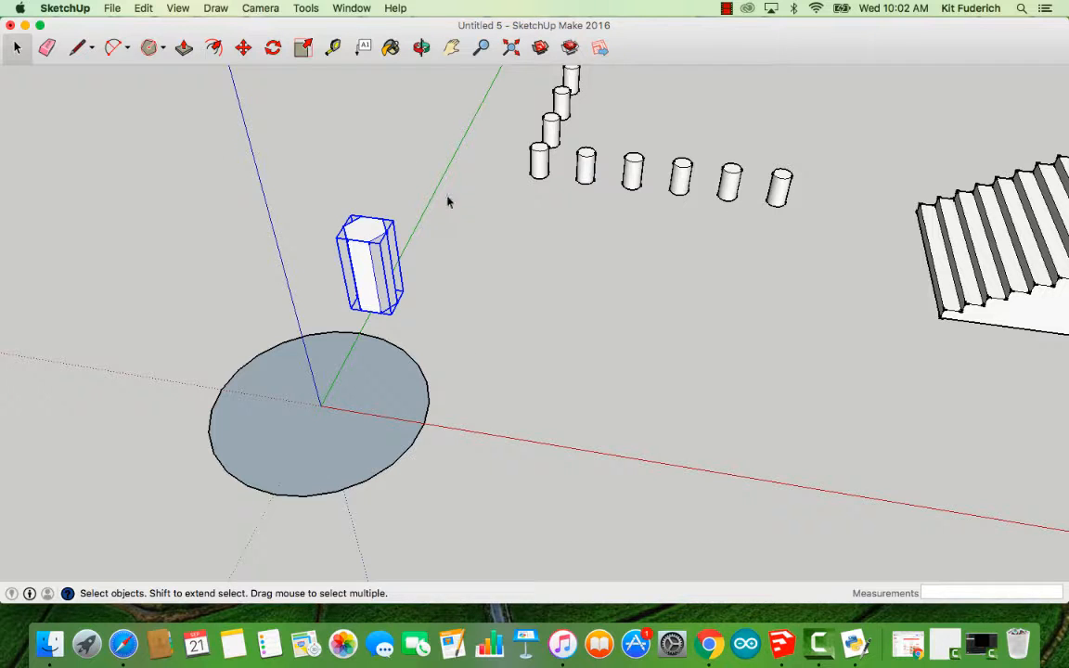
pyautogui.click(274, 48)
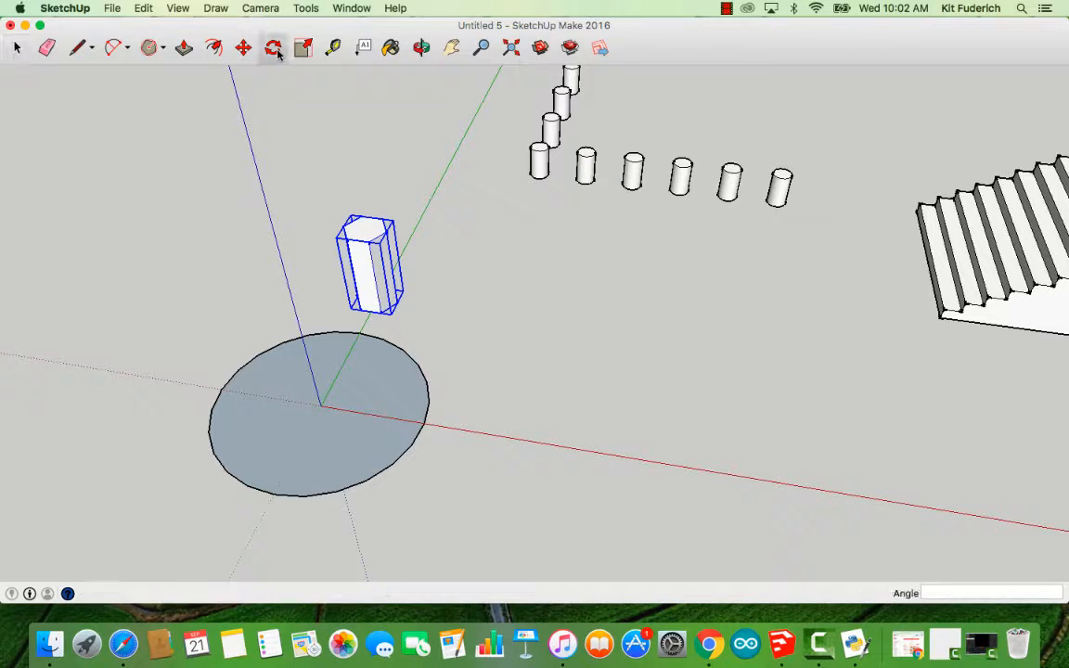
pyautogui.click(320, 405)
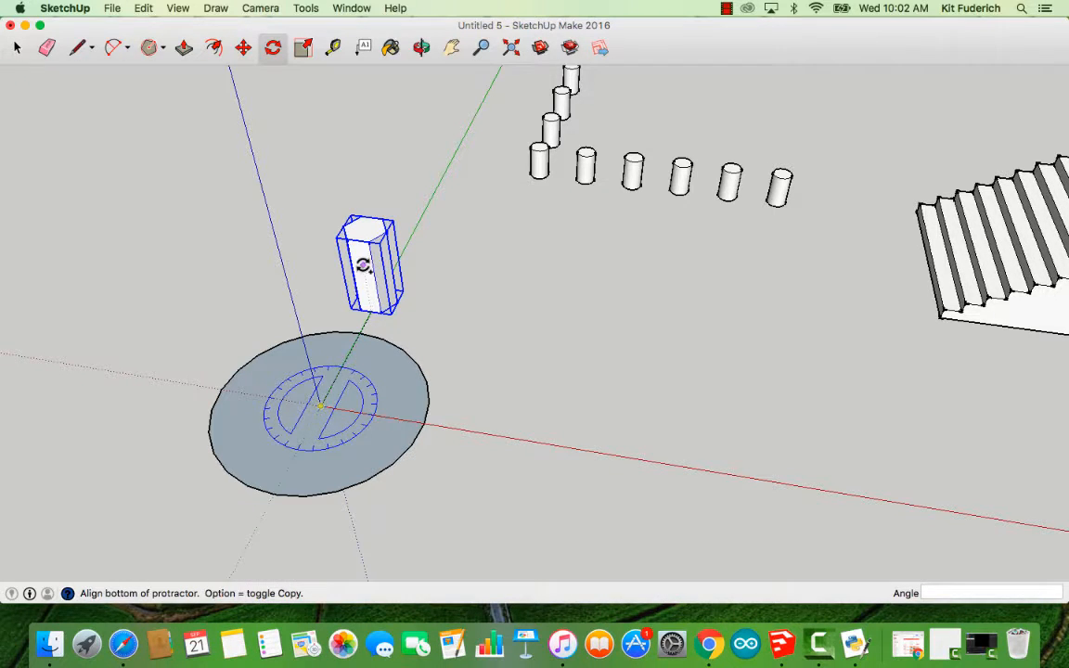
pyautogui.click(365, 269)
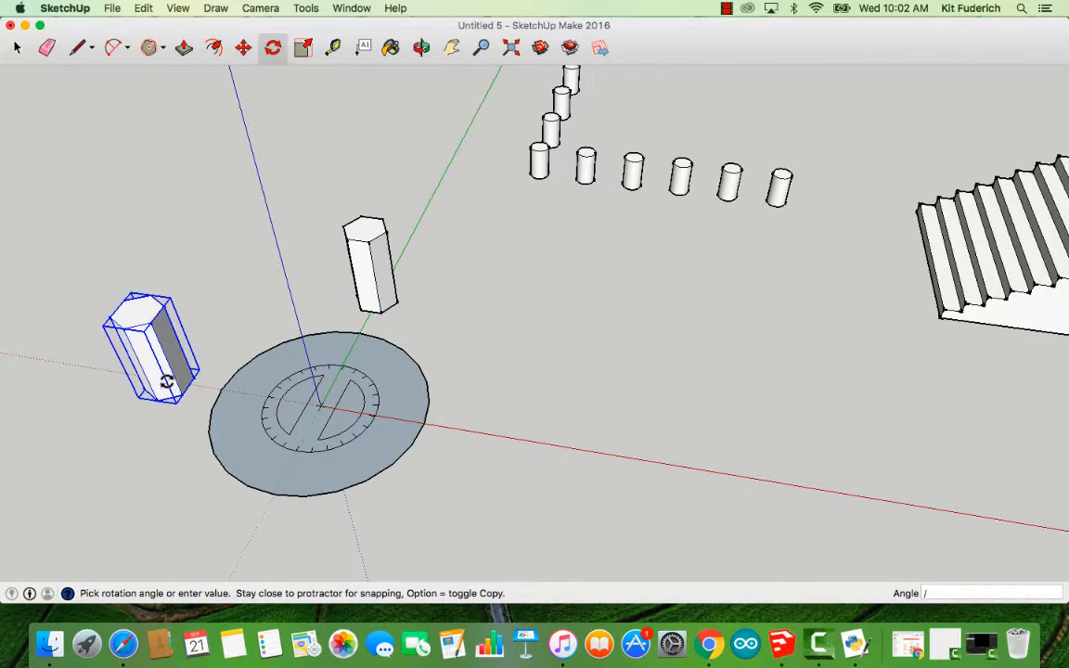
pyautogui.write('3')
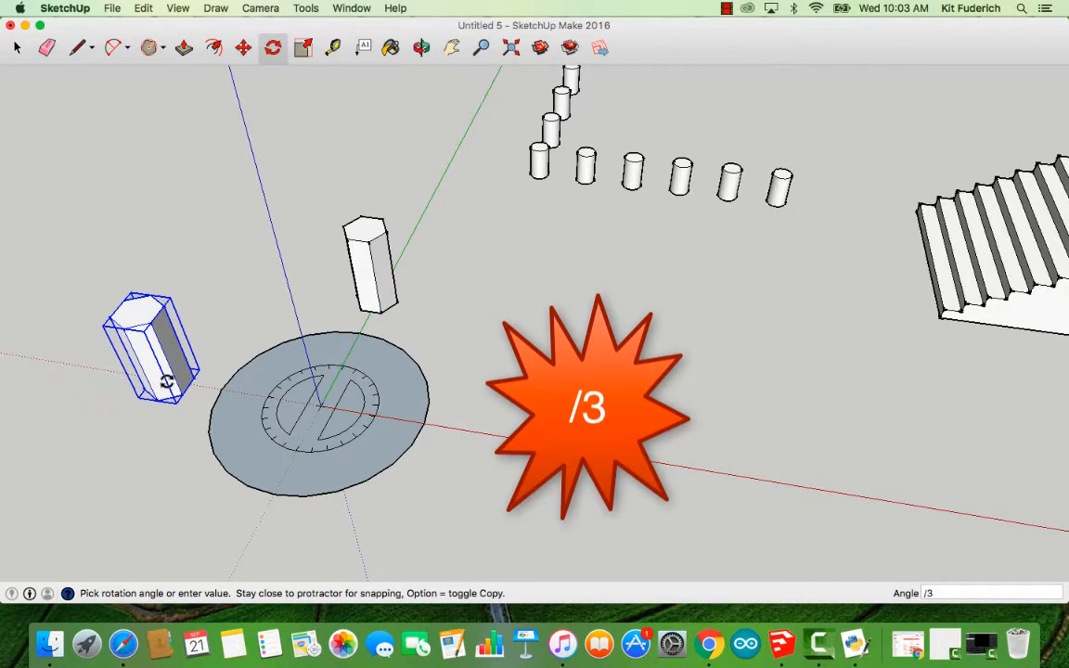
pyautogui.press('Return')
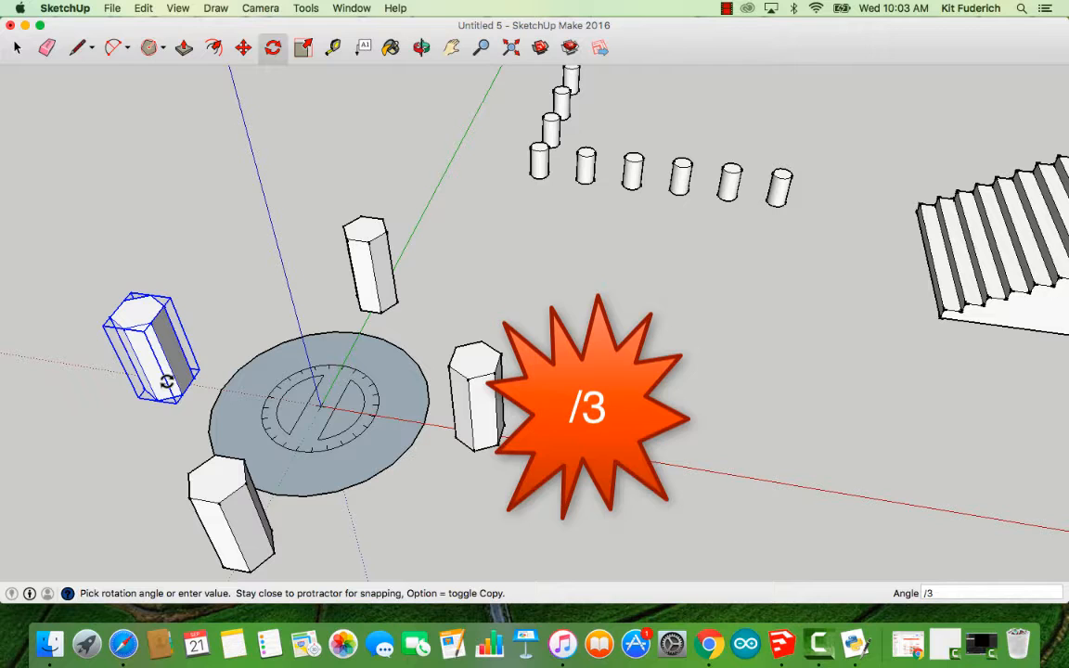